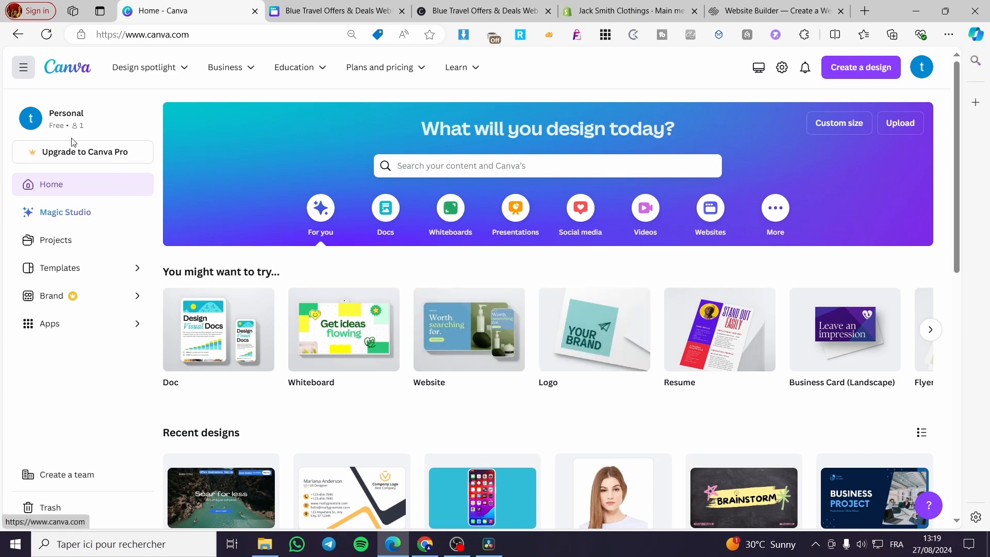
Search for website and open the White and Black Photographic Food and Restaurant website design for editing.
click(474, 167)
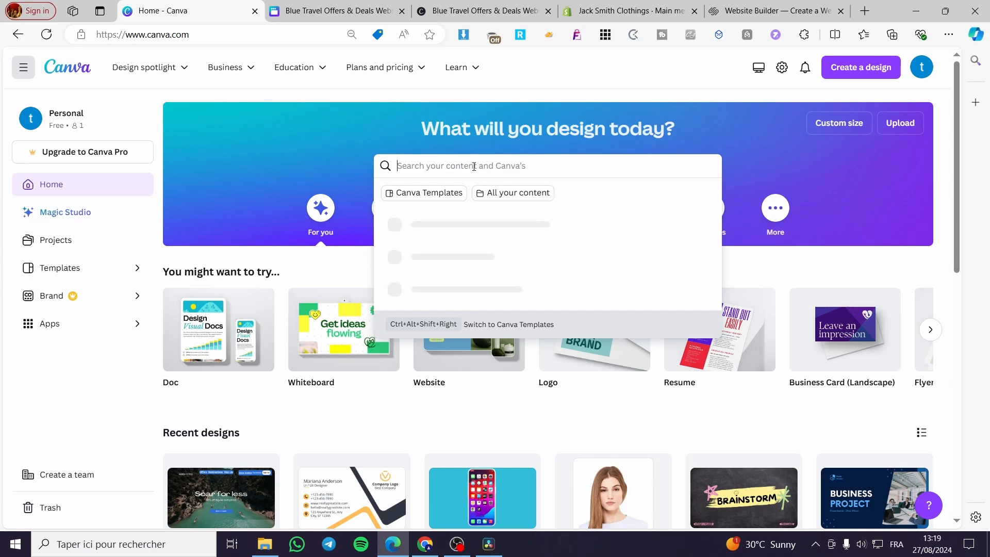
text(we)
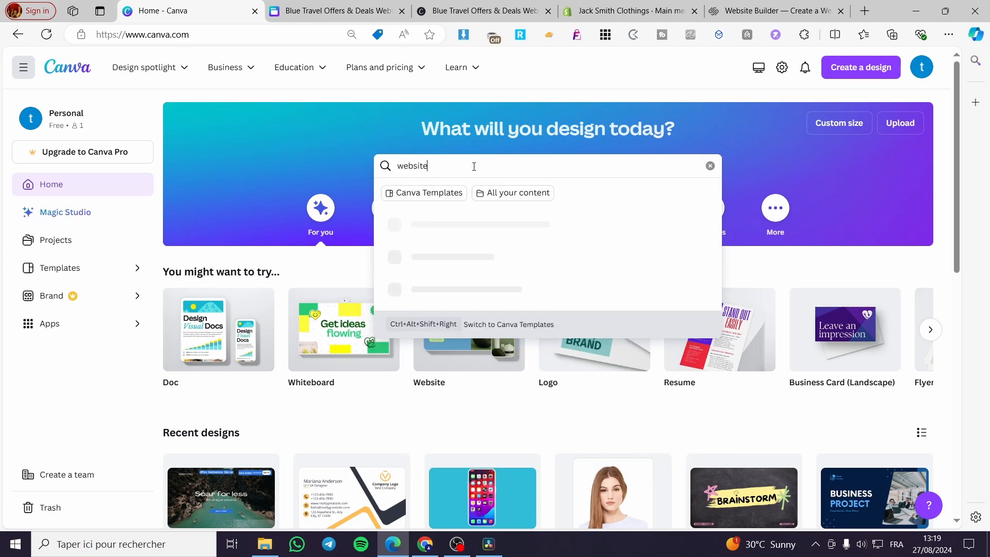
text(bsite)
key(Return)
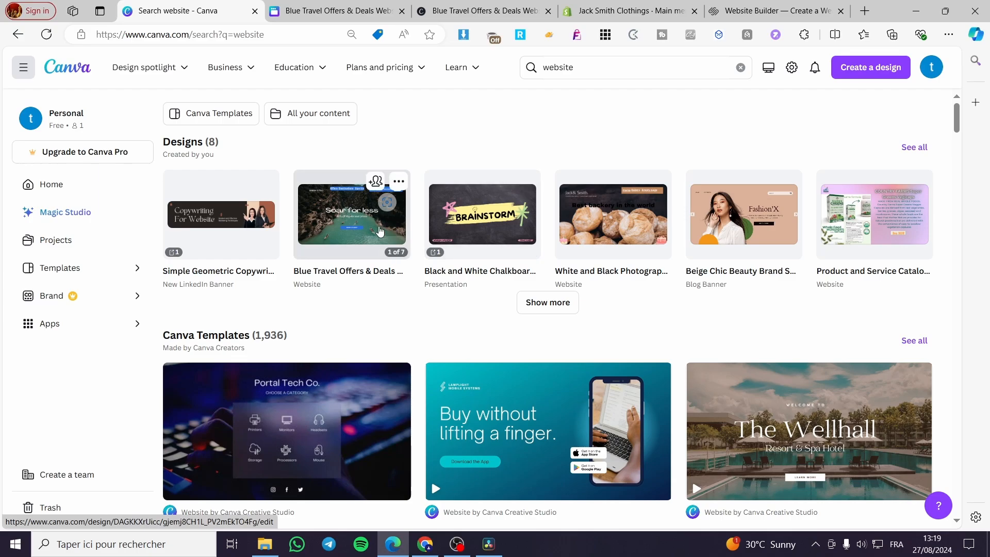
click(620, 235)
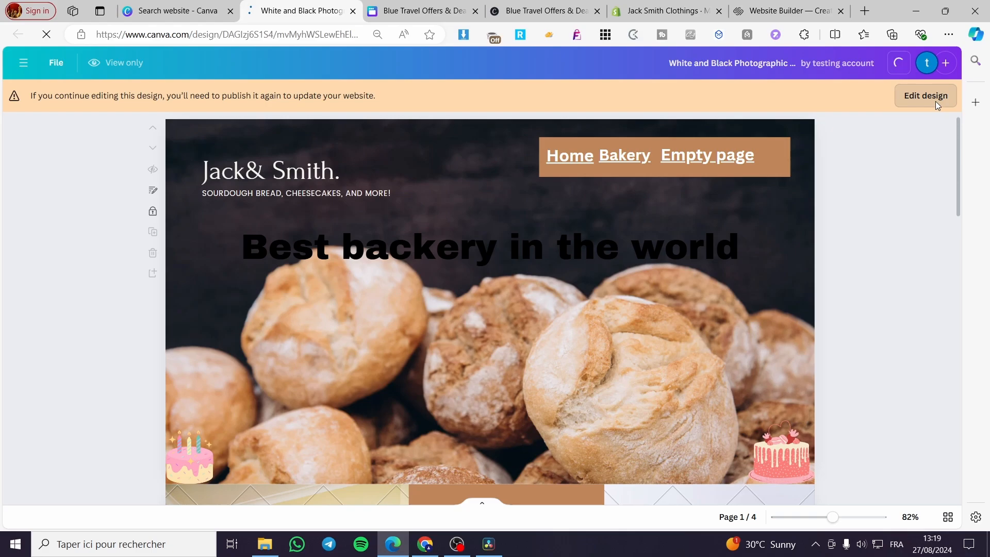
click(937, 104)
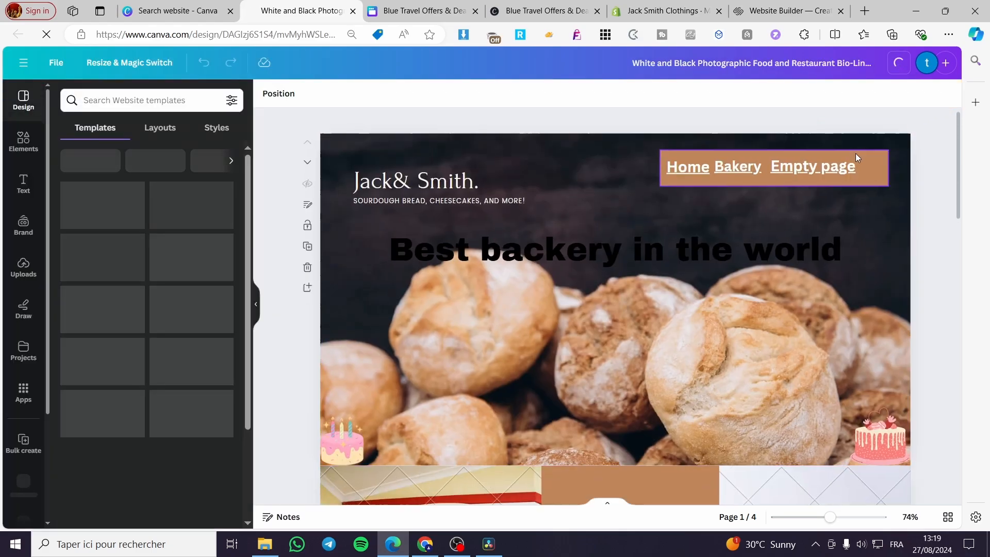
Delete the Empty page, Bakery and Home link texts from the header of the first page.
click(835, 171)
click(722, 167)
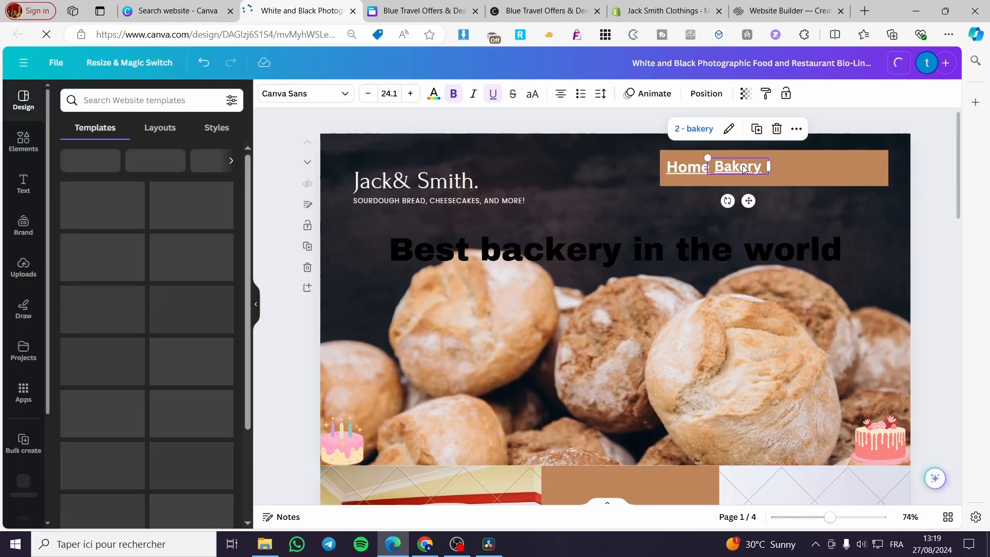
key(Delete)
click(680, 167)
key(Delete)
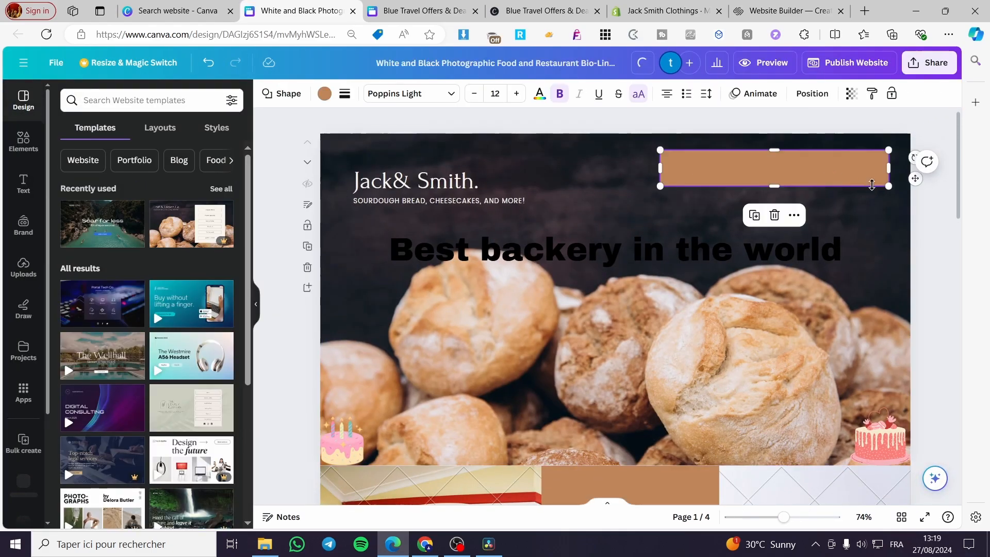
Delete the empty brown header bar and the heading "Best backery in the world" from the first page.
mouse_move(888, 186)
mouse_down()
mouse_move(883, 178)
mouse_move(894, 182)
mouse_up()
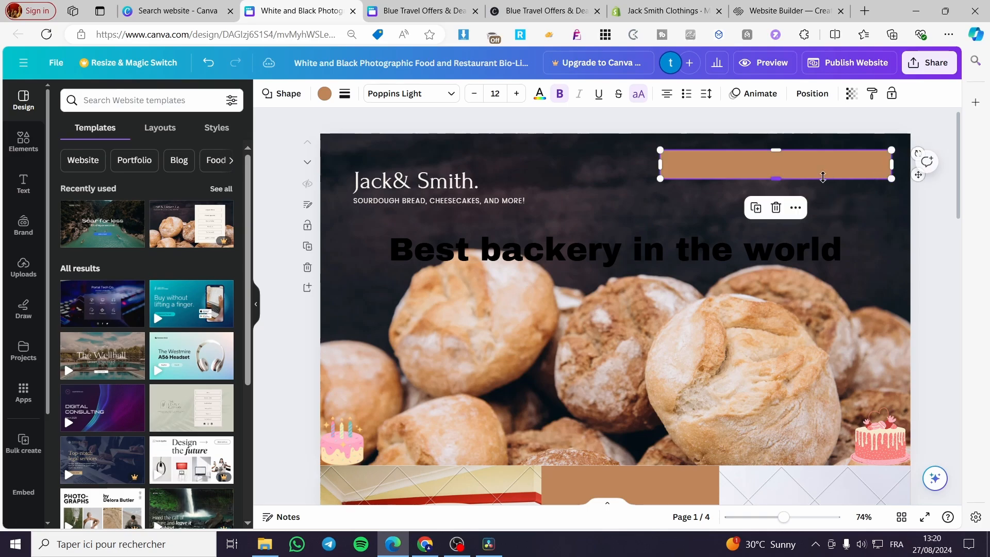
key(Delete)
click(634, 259)
key(Delete)
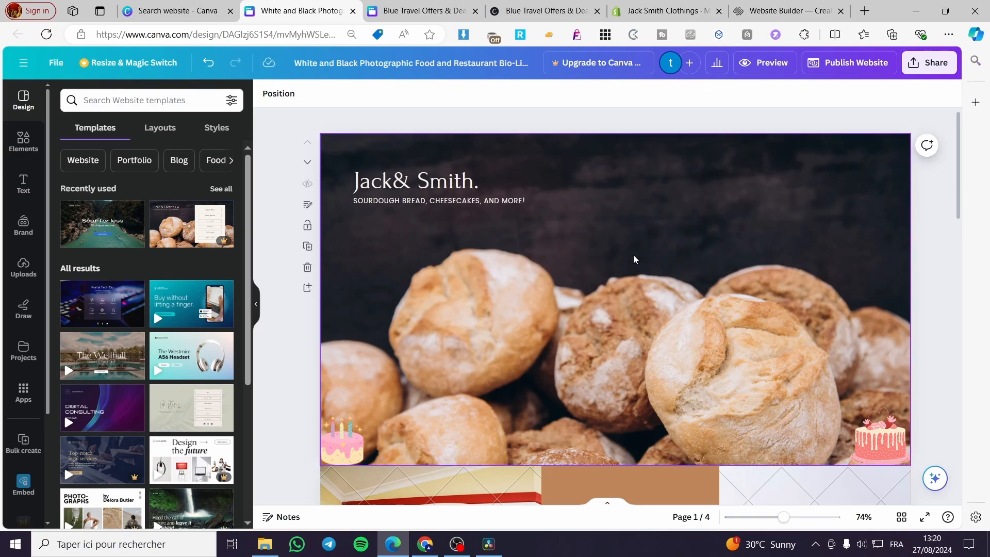
Delete the croissant and coffee photo and the bakery shop photo from page 2.
scroll(697, 281, down, 8)
scroll(729, 287, down, 3)
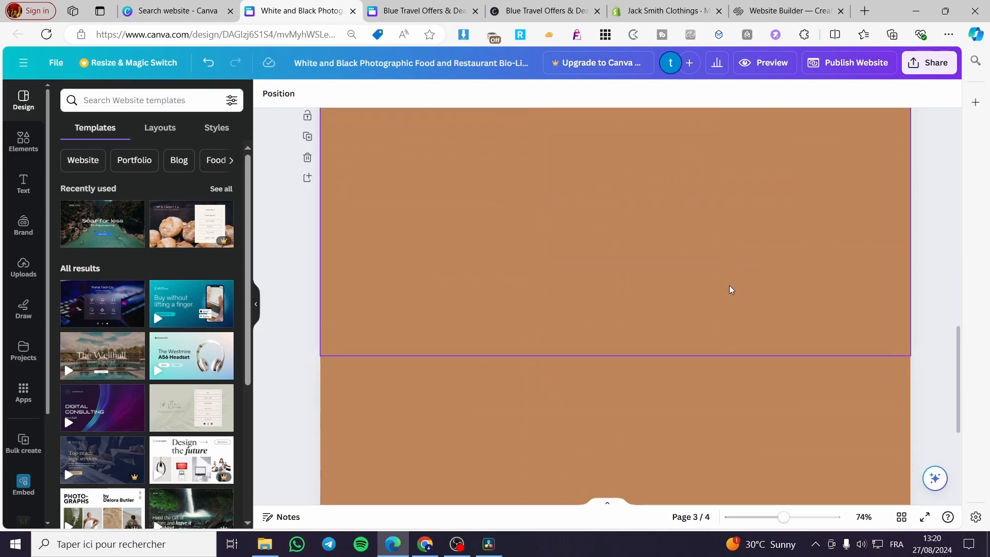
scroll(729, 287, up, 5)
click(836, 269)
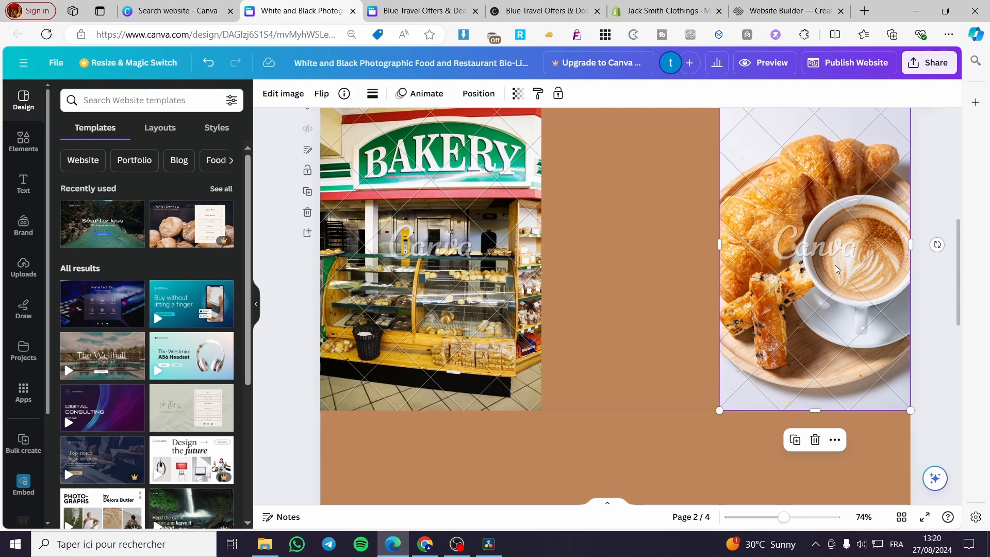
key(Delete)
click(508, 292)
key(Delete)
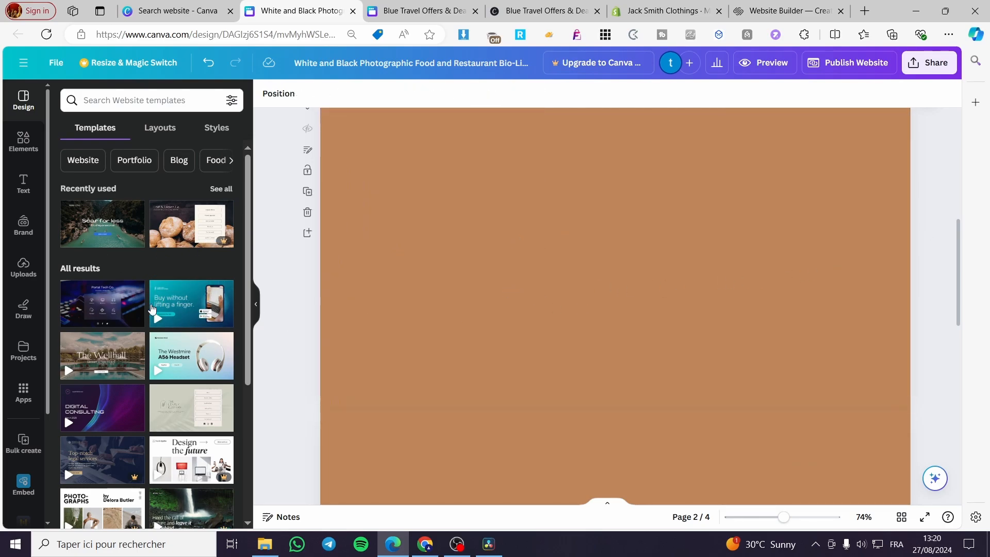
Search the elements library for bread and show all the matching photos.
scroll(138, 278, down, 3)
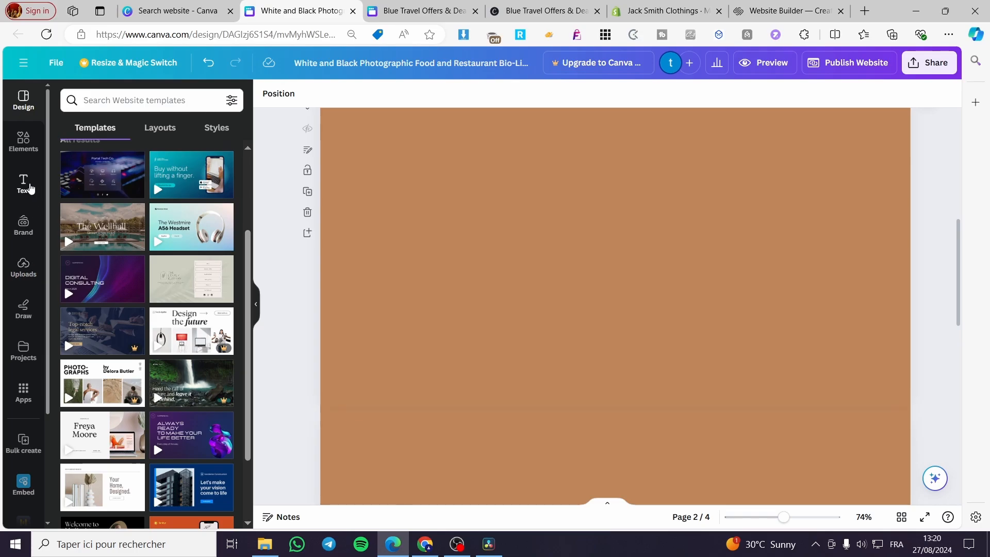
click(34, 144)
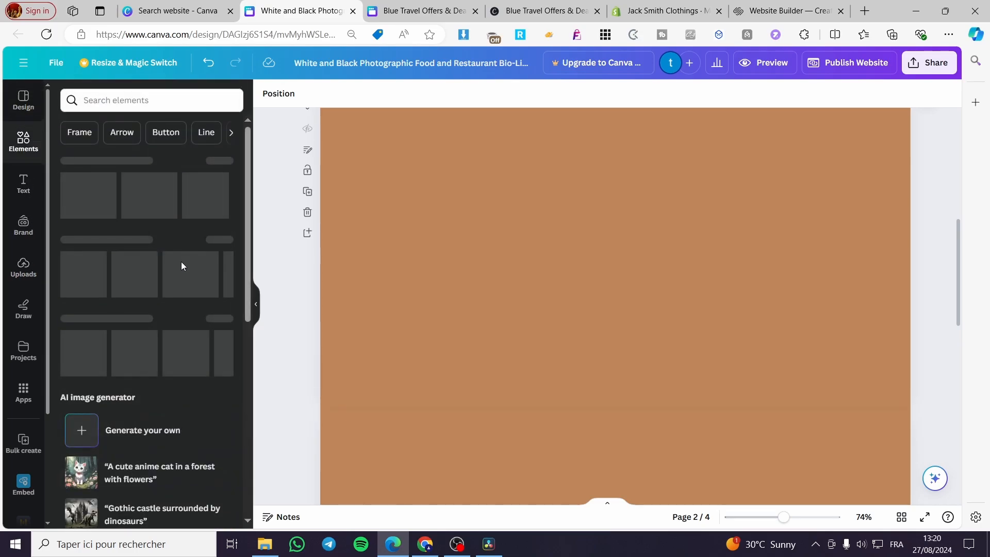
click(163, 103)
text(ph)
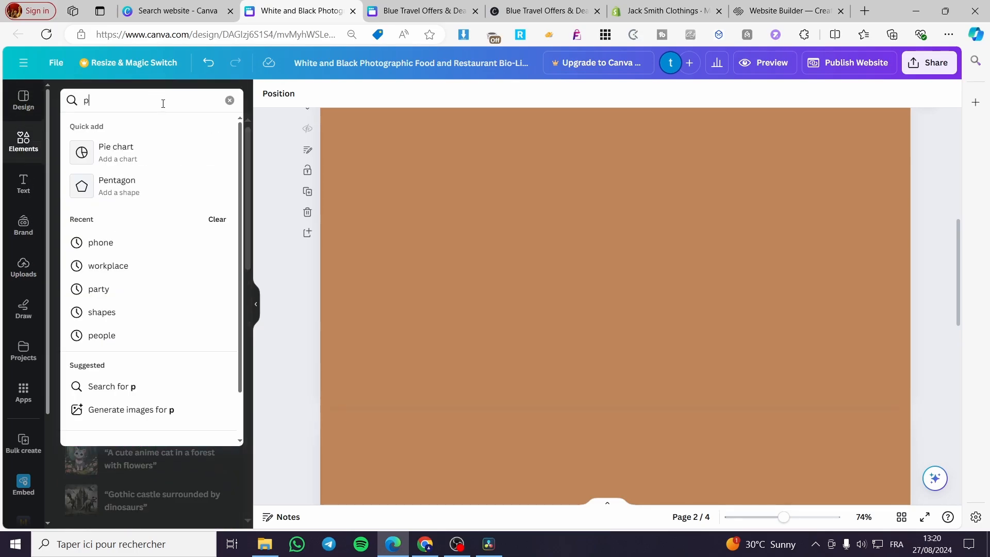
key(BackSpace)
key(BackSpace)
text(breaf)
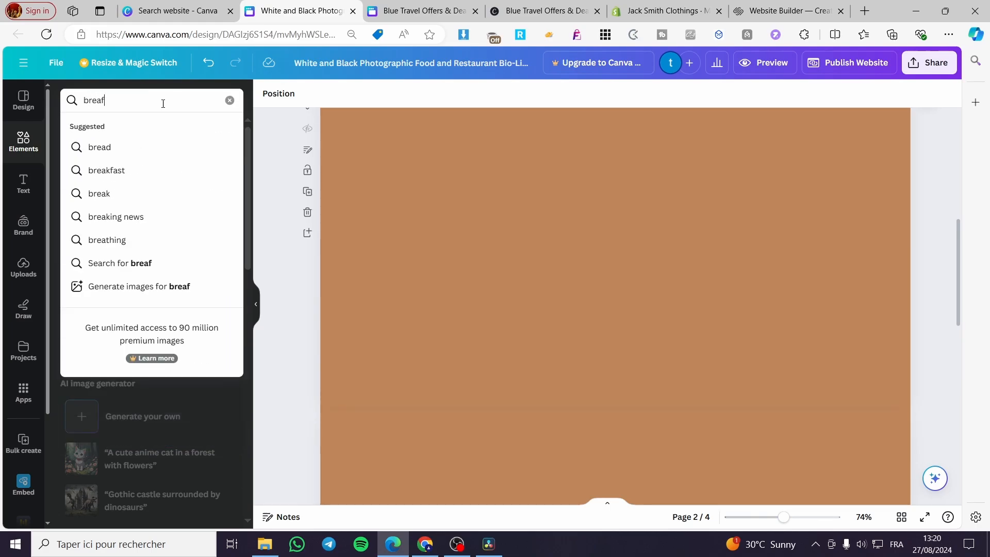
key(BackSpace)
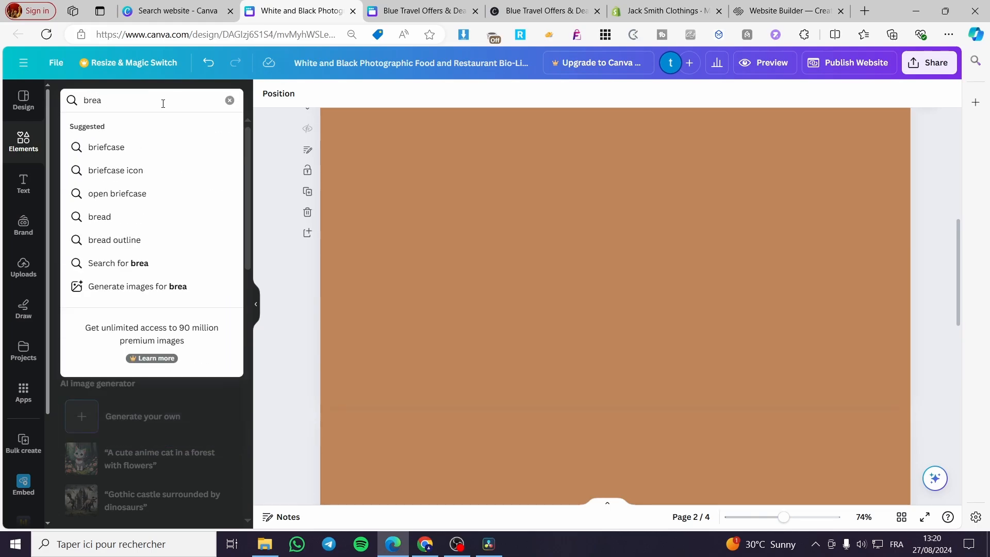
text(d)
key(Return)
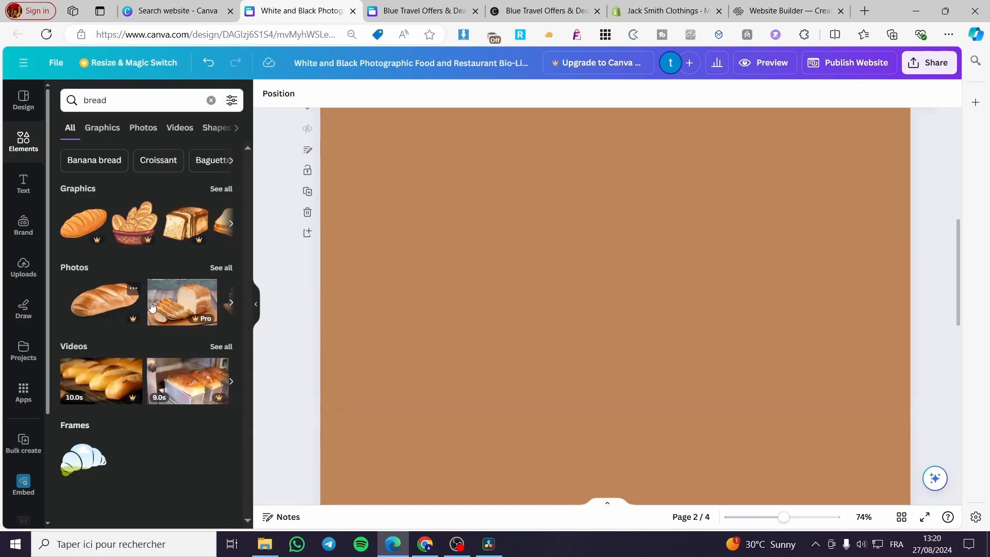
click(221, 268)
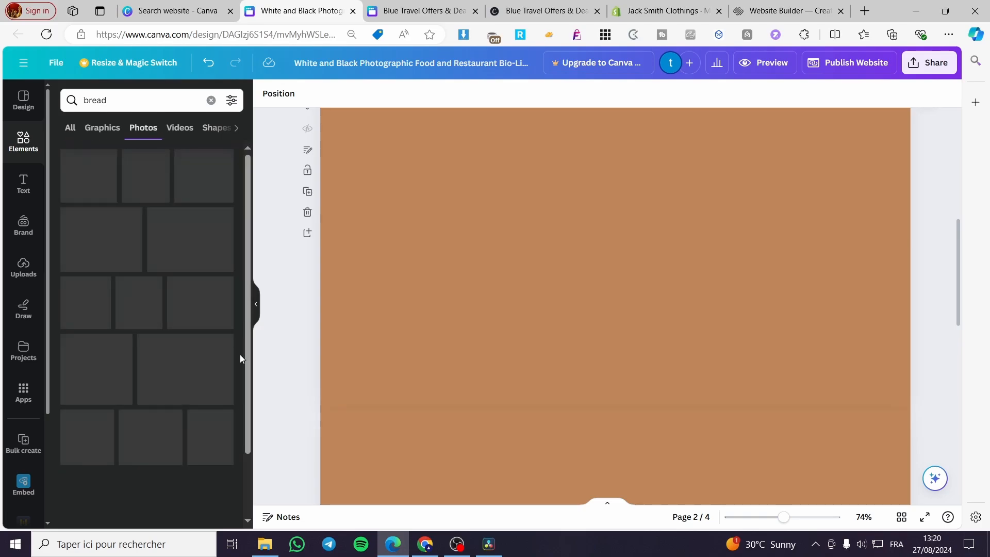
Place the bread basket photo in the middle of page 2 and the sliced loaf photo on page 3.
click(188, 315)
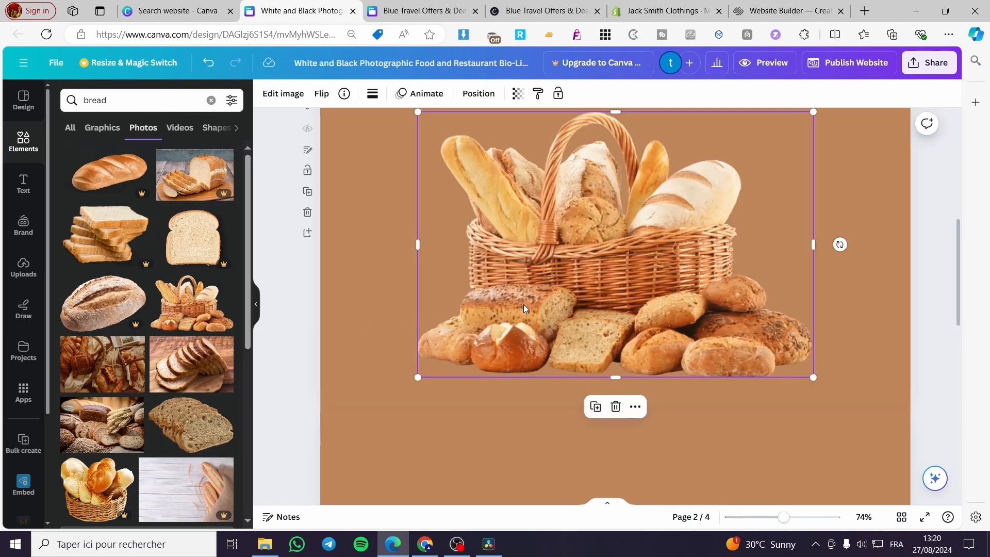
mouse_move(553, 305)
mouse_down()
mouse_move(545, 371)
mouse_move(565, 298)
mouse_up()
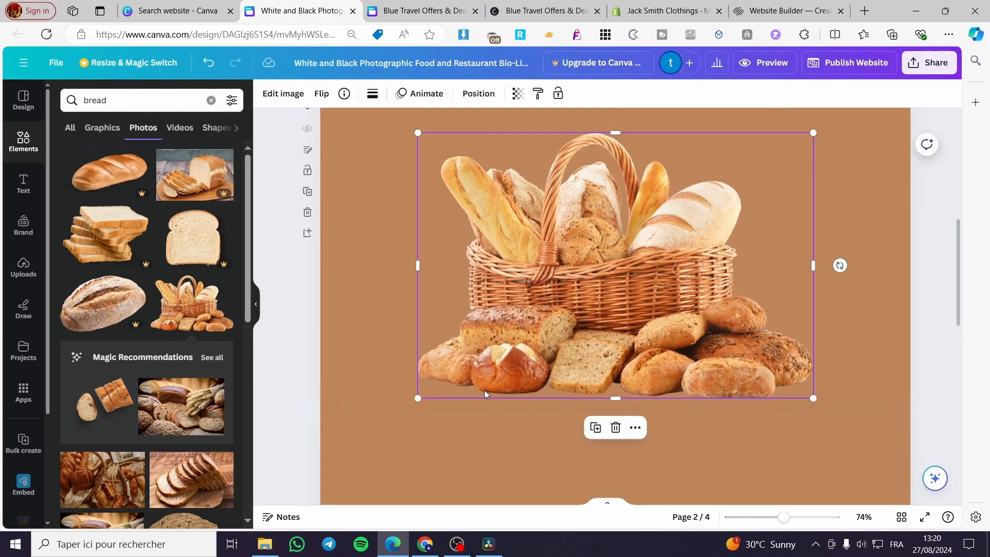
scroll(371, 442, down, 5)
drag(192, 480, 599, 414)
Add the photo of assorted breads in wicker baskets to the empty page 4.
scroll(599, 414, down, 8)
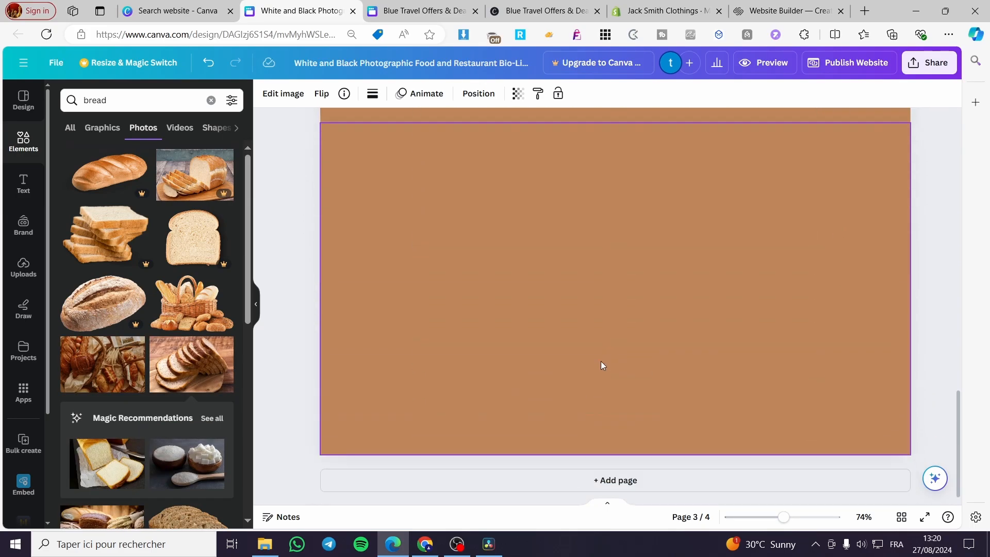
click(575, 353)
click(105, 378)
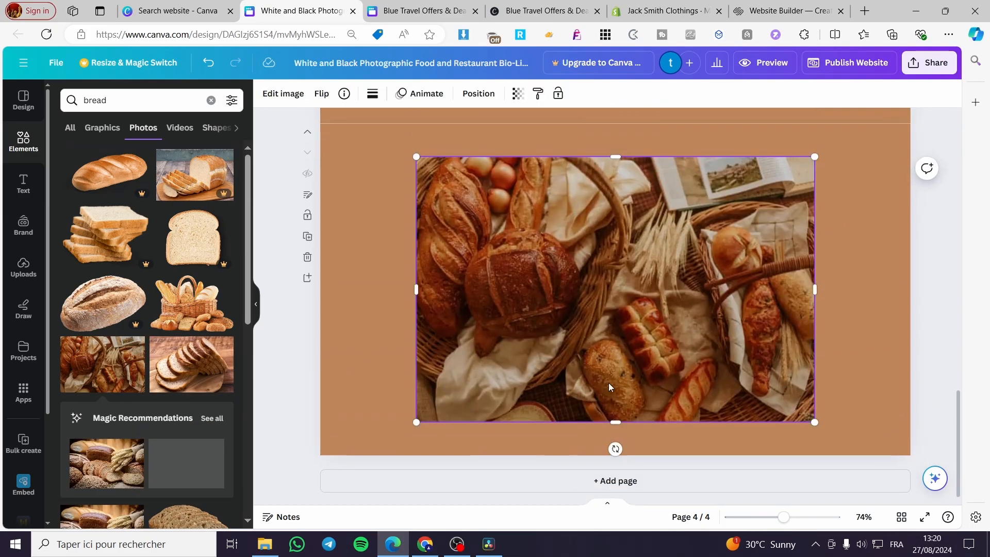
Select page 2 with the bread basket and open its notes and page title.
scroll(608, 383, up, 15)
scroll(645, 385, down, 2)
scroll(694, 363, up, 5)
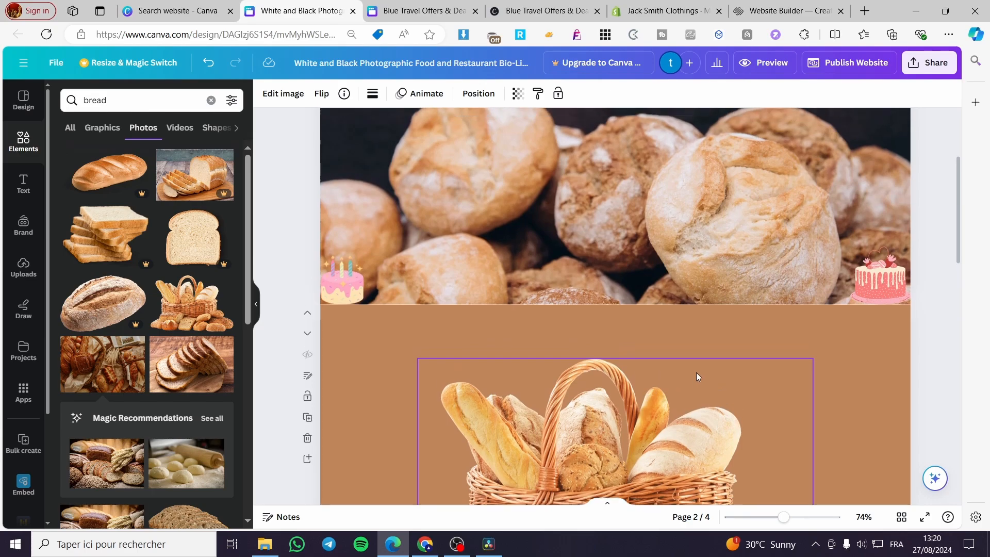
scroll(644, 395, down, 5)
click(648, 324)
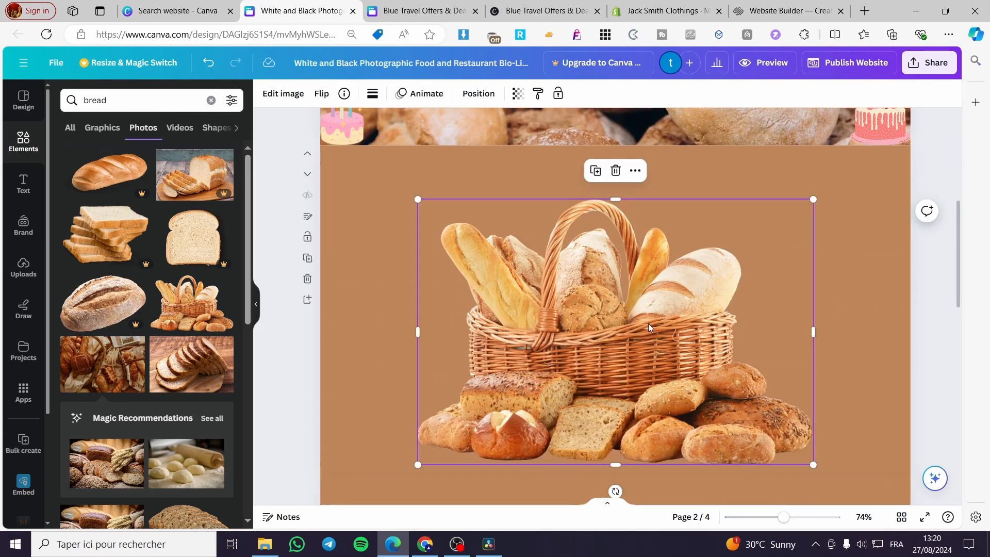
click(357, 299)
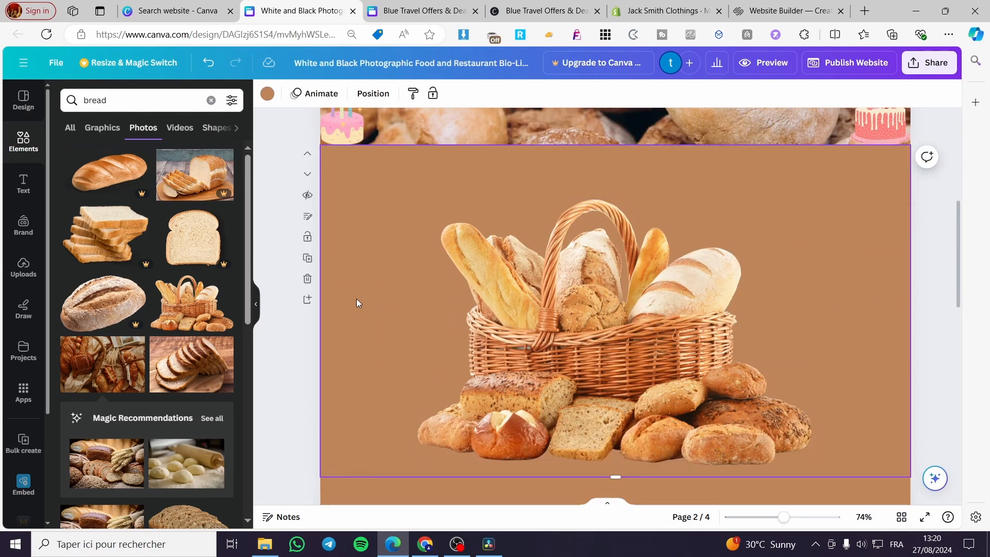
click(295, 518)
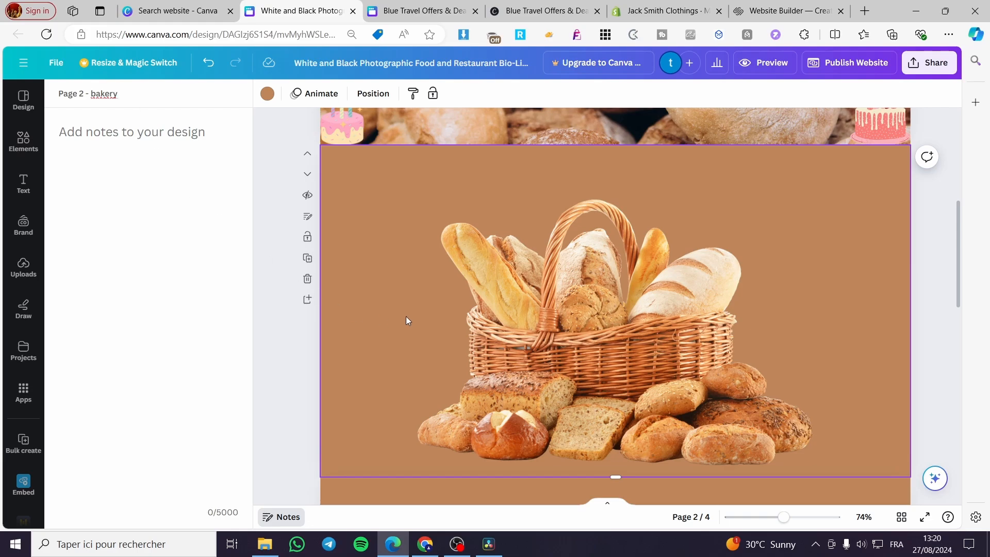
Enter Loaf Bread as the page title for page 3 and page 4.
scroll(406, 317, down, 7)
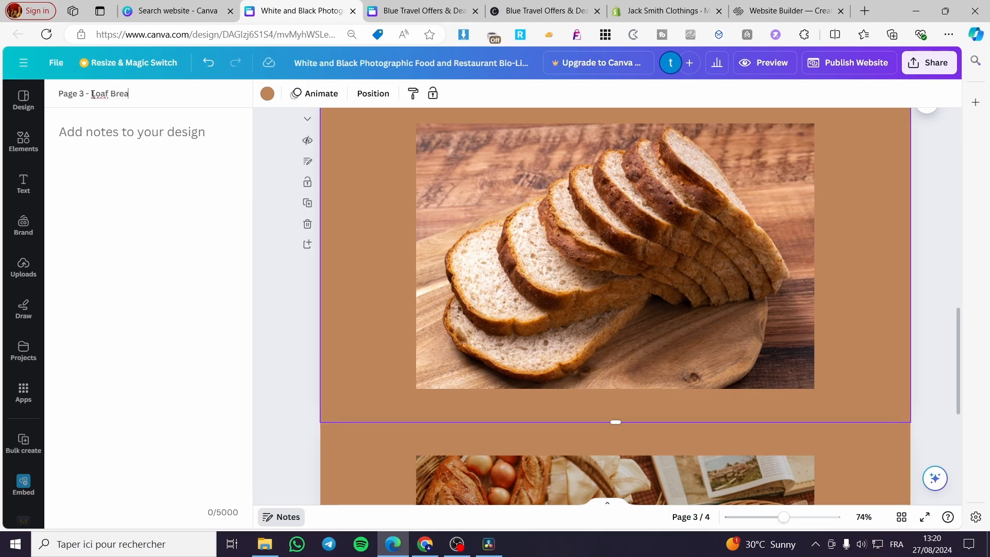
scroll(402, 314, down, 6)
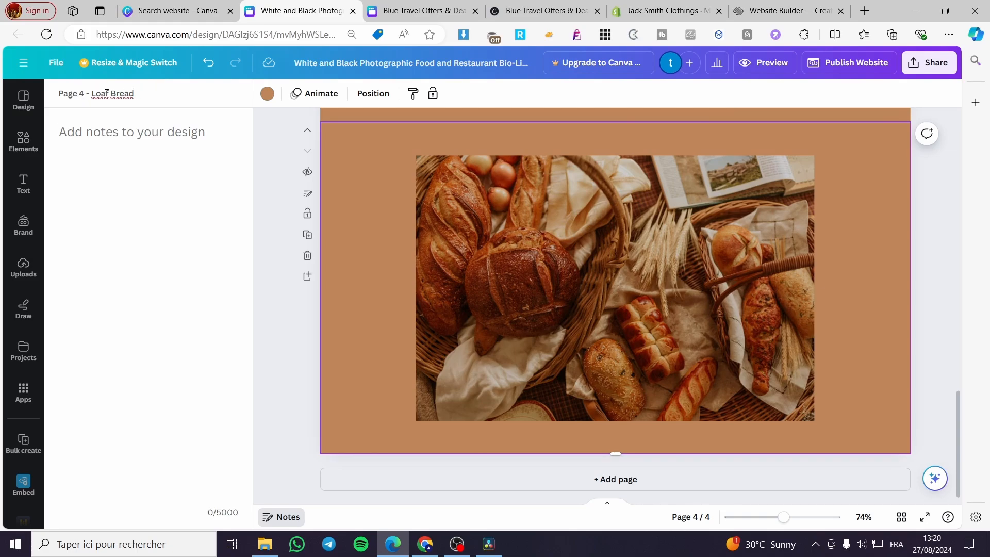
Set the title of page 3, the one with the sliced loaf photo, to Special.
scroll(369, 207, up, 1)
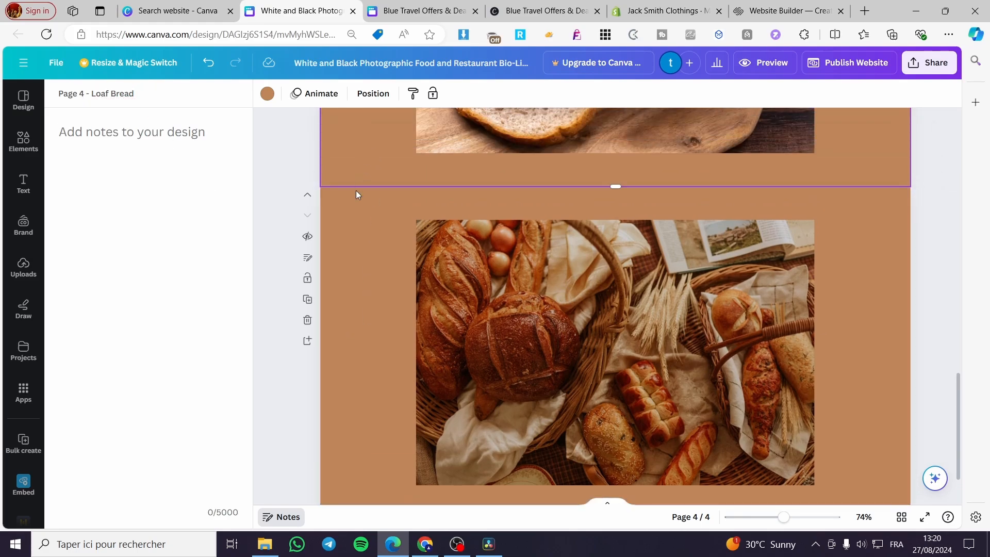
scroll(345, 252, up, 2)
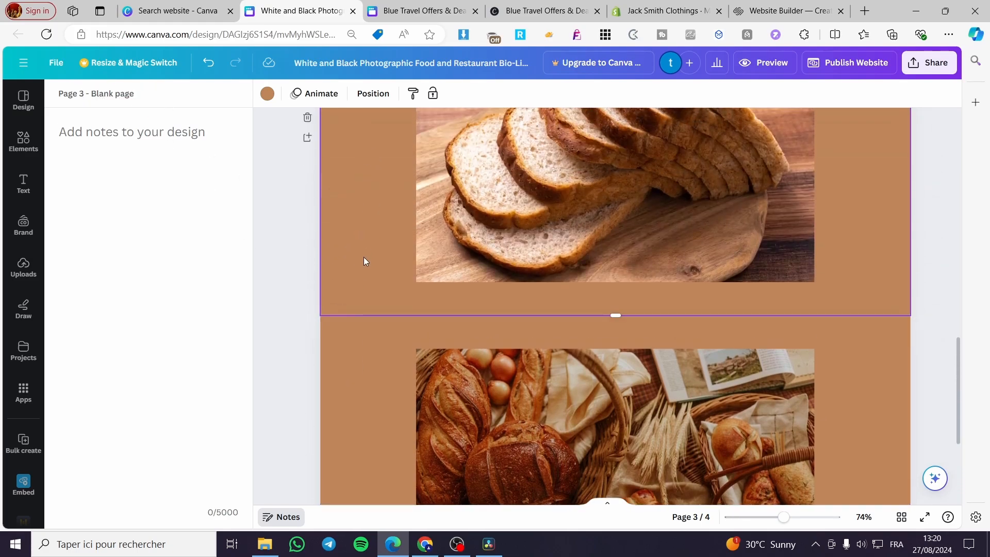
scroll(337, 200, up, 2)
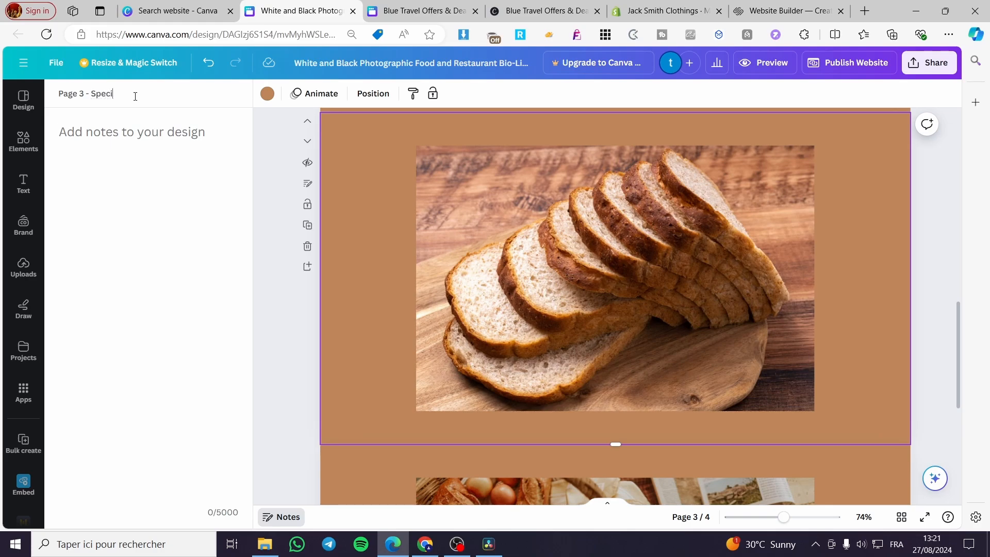
scroll(279, 309, up, 10)
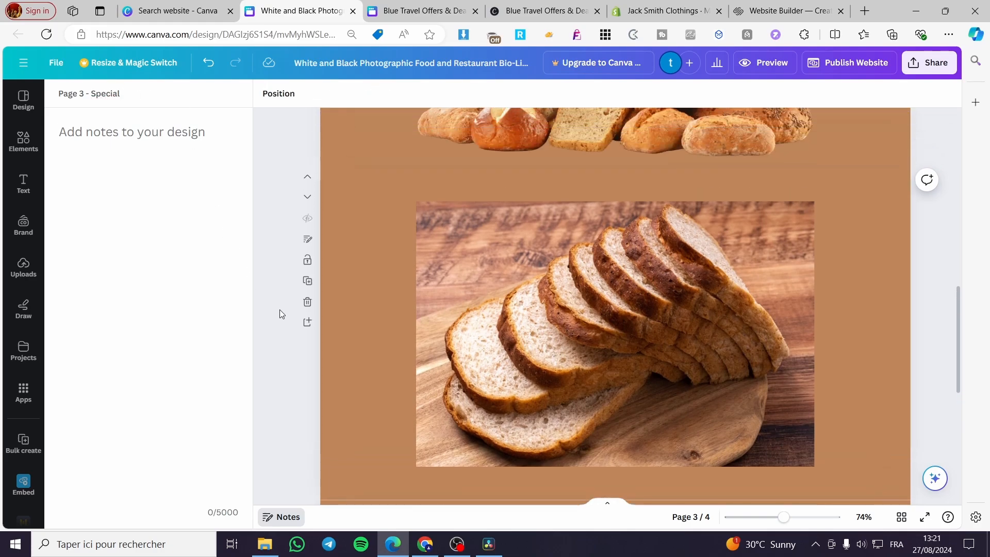
scroll(369, 305, down, 10)
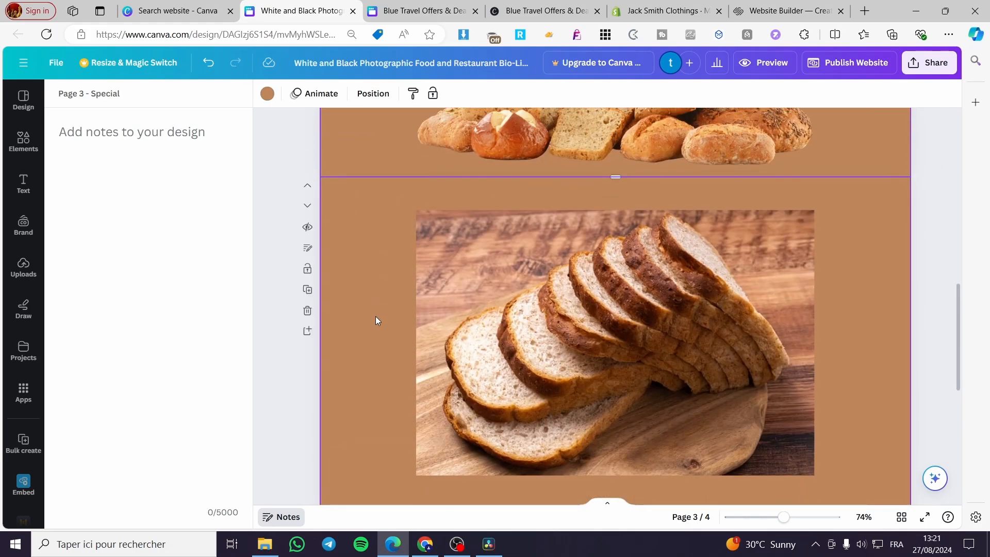
scroll(377, 380, up, 15)
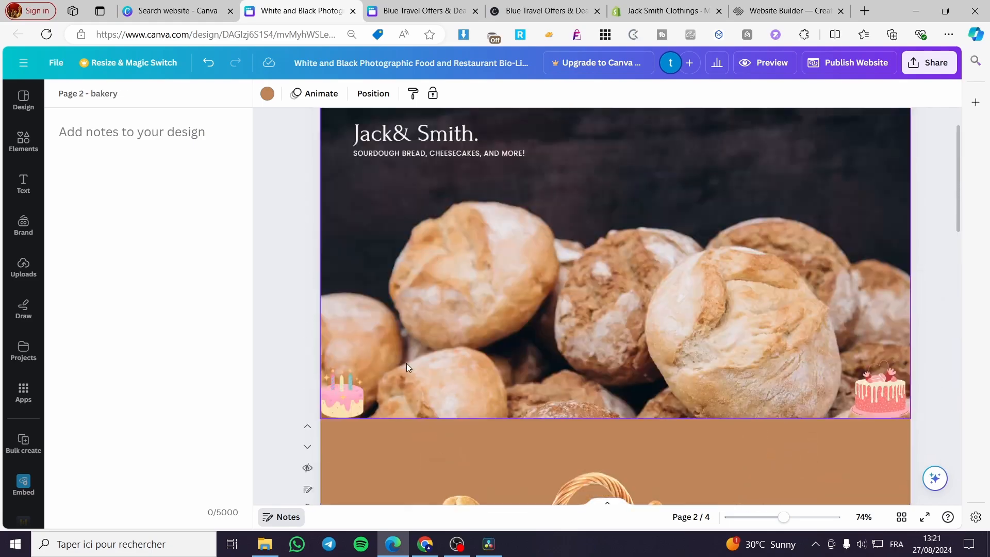
Add a heading reading Loaf Bread to the Home page's banner photo.
click(539, 212)
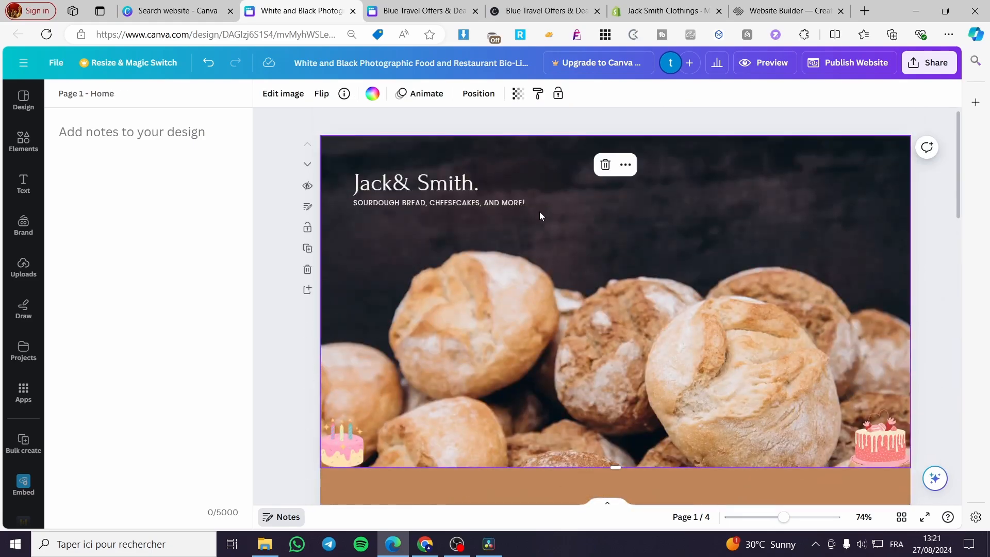
click(288, 520)
click(23, 187)
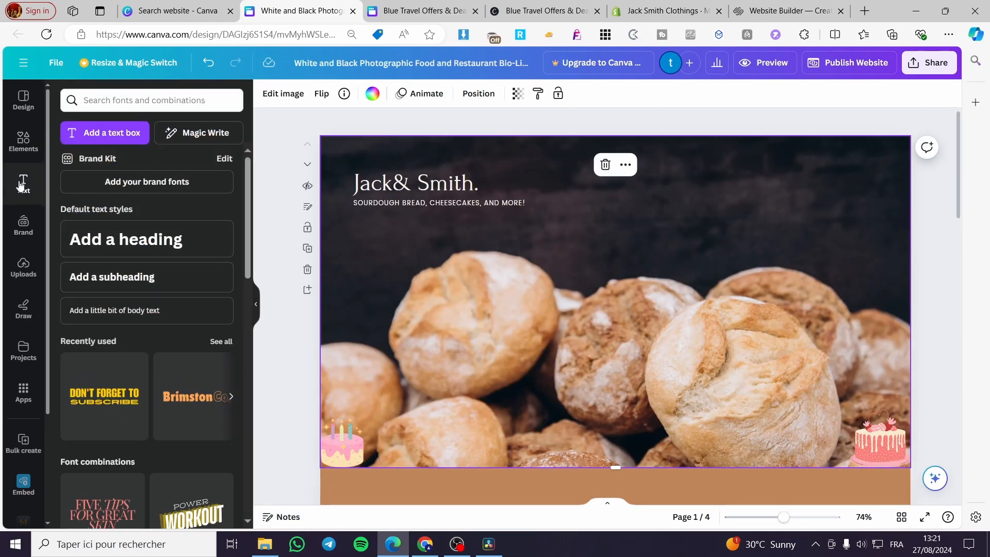
click(111, 244)
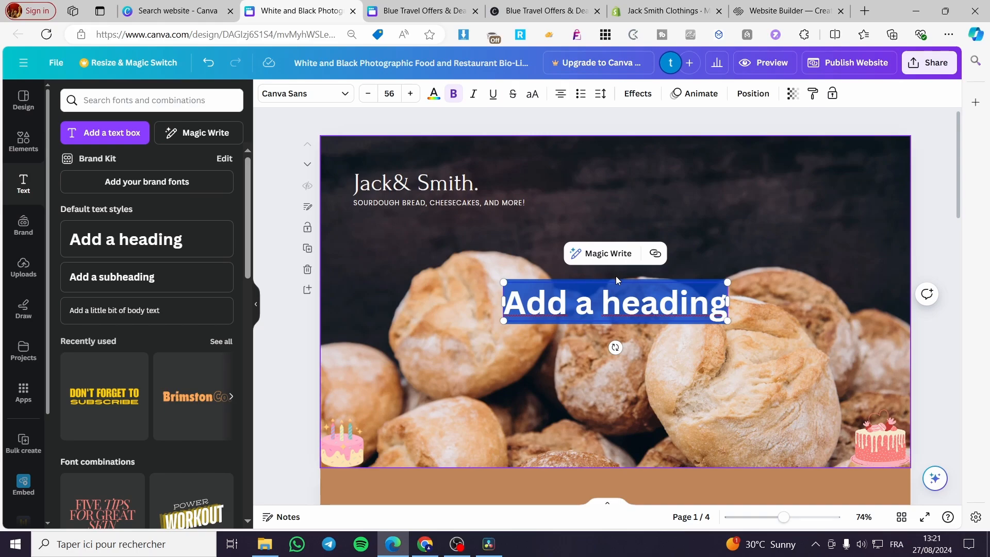
text(Loa)
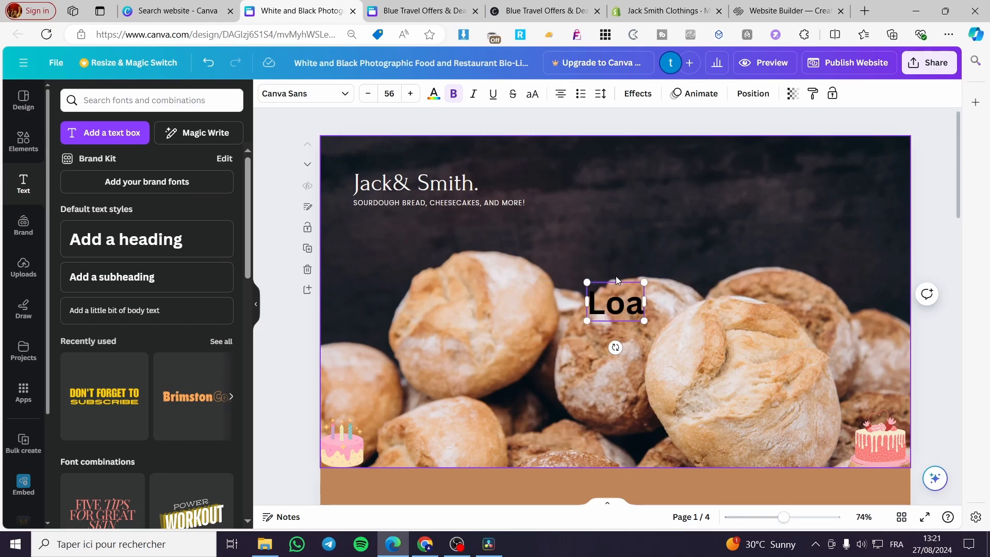
text(f Br)
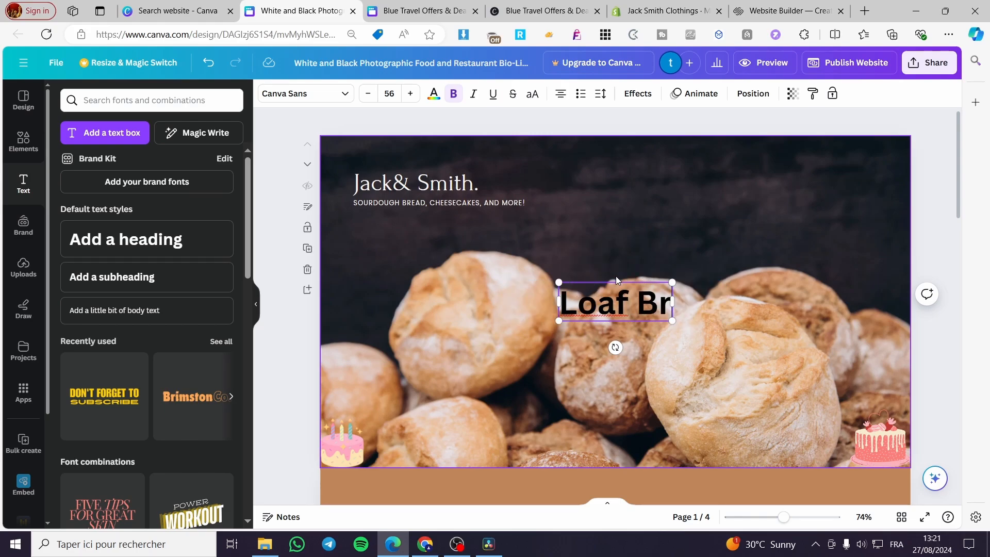
text(ead)
click(676, 280)
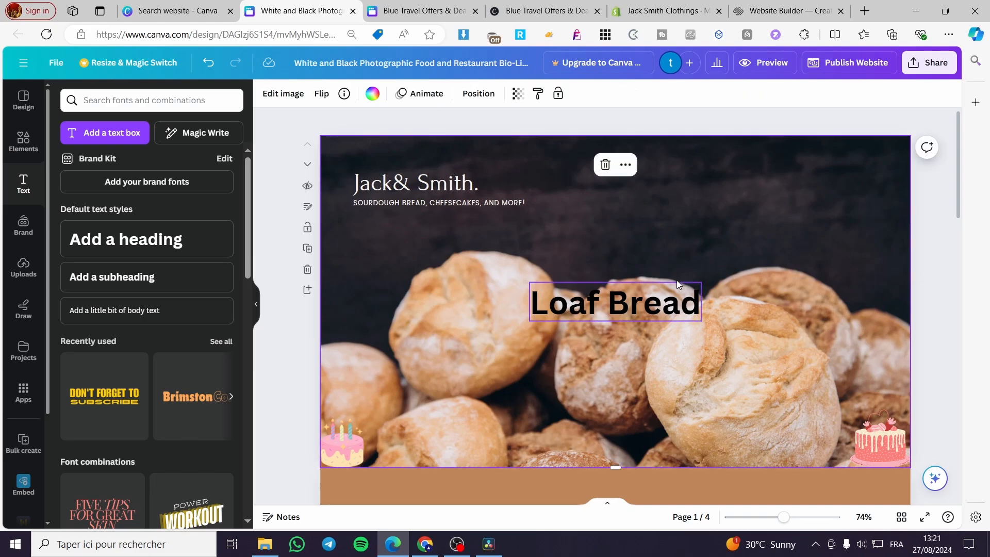
Duplicate the Loaf Bread heading, shrink both to about size 26.5 and line them up along the banner's upper right.
click(676, 283)
key(ctrl+d)
drag(670, 305, 825, 308)
click(650, 307)
drag(692, 321, 613, 294)
drag(581, 328, 698, 205)
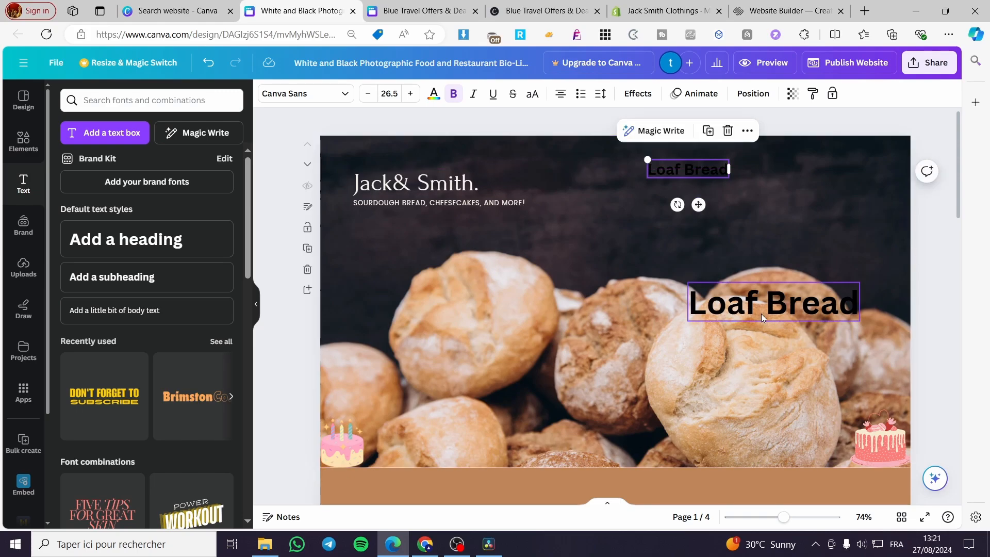
click(764, 318)
drag(859, 321, 790, 205)
Change the second Loaf Bread label to Bakery and bring the first label closer to it.
double_click(778, 172)
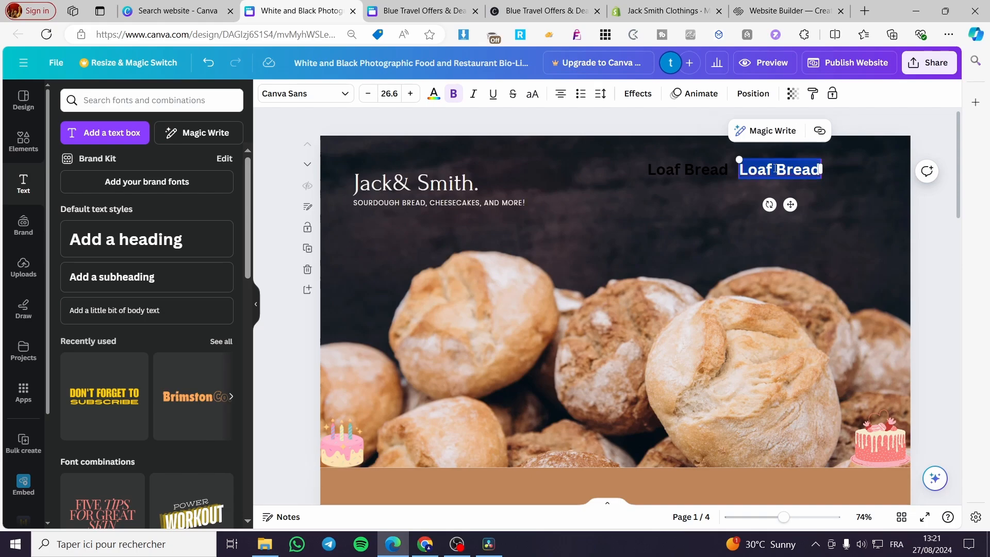
text(Bakery)
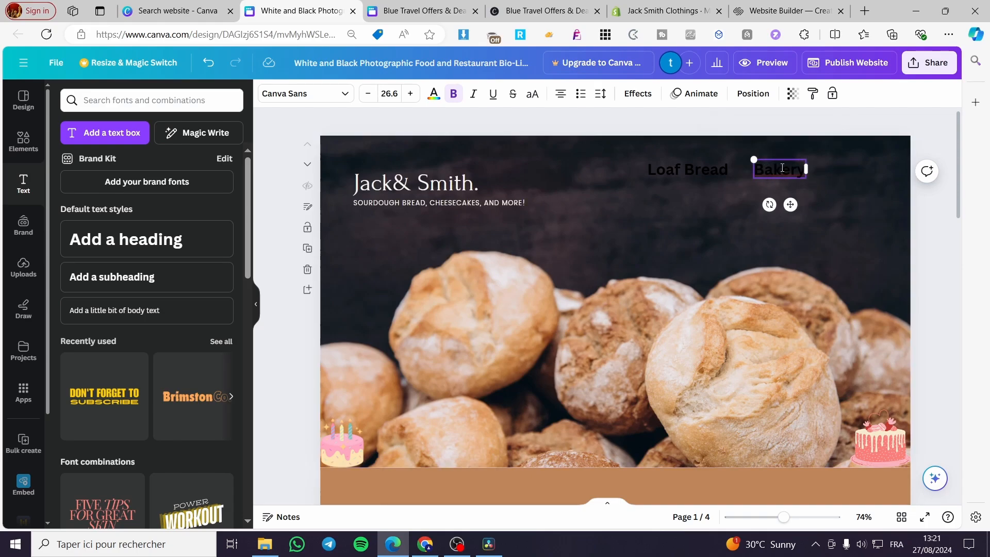
click(781, 174)
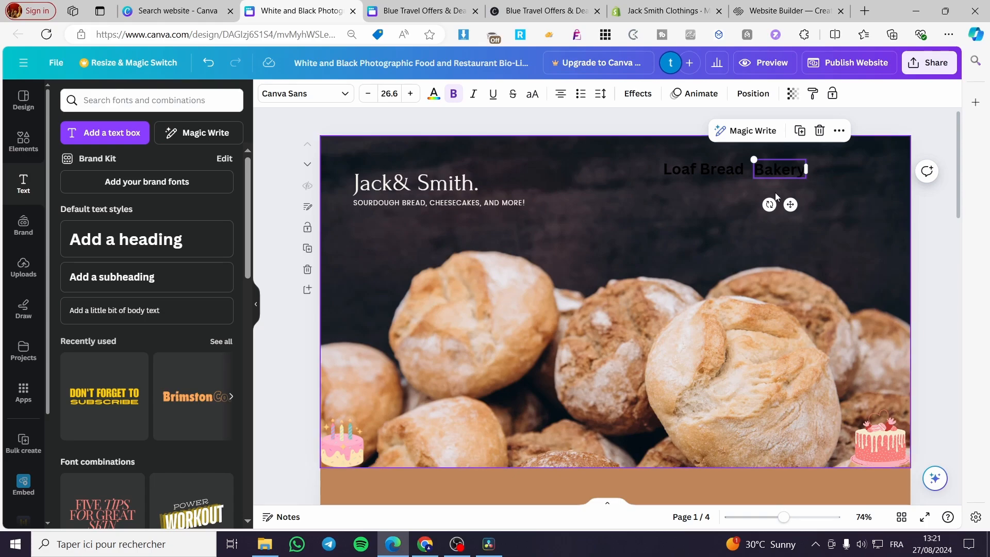
Duplicate the Loaf Bread label and place the copy on the same line, just after Bakery.
click(699, 172)
click(724, 131)
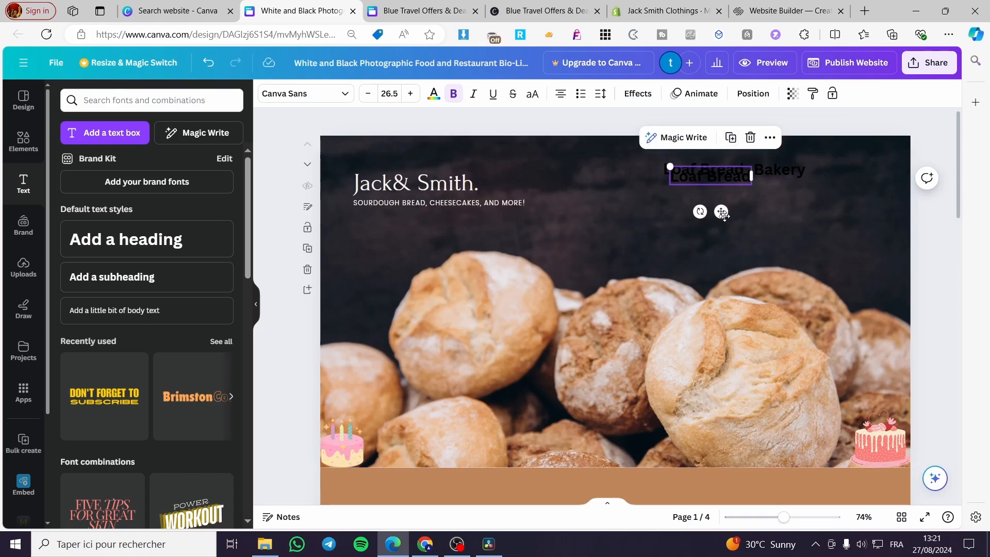
drag(714, 204, 860, 201)
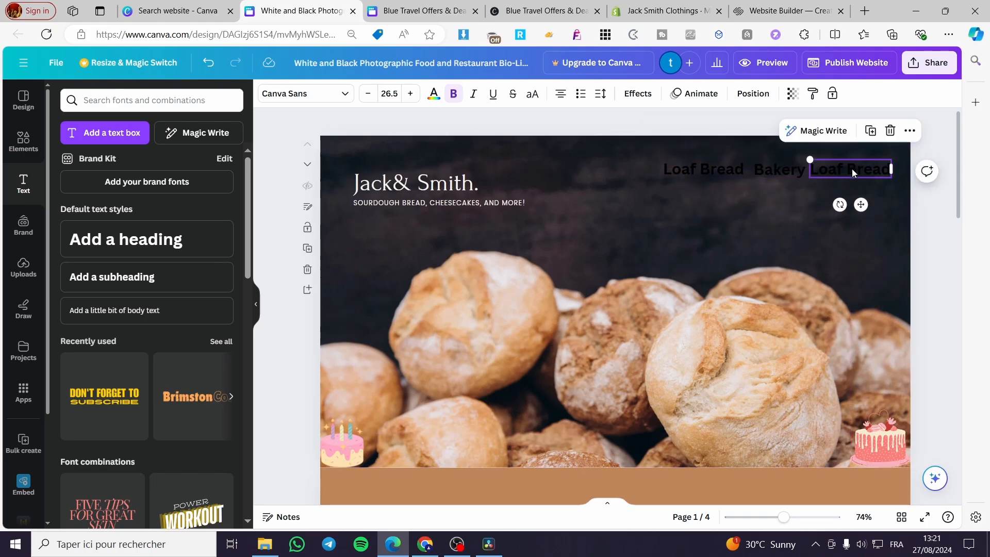
Check page 3's title and replace the third label's text on the Home page with Special.
scroll(386, 199, down, 10)
click(376, 300)
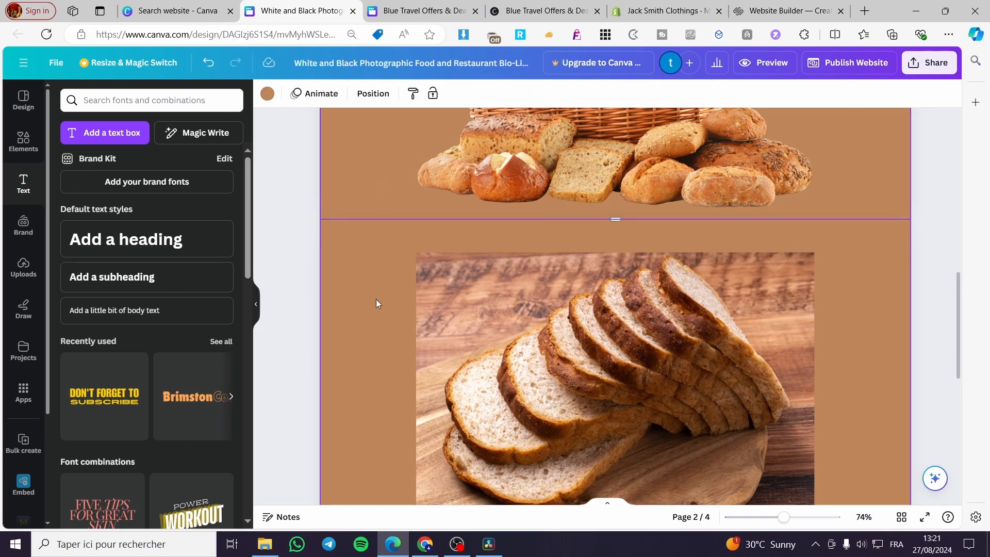
click(296, 516)
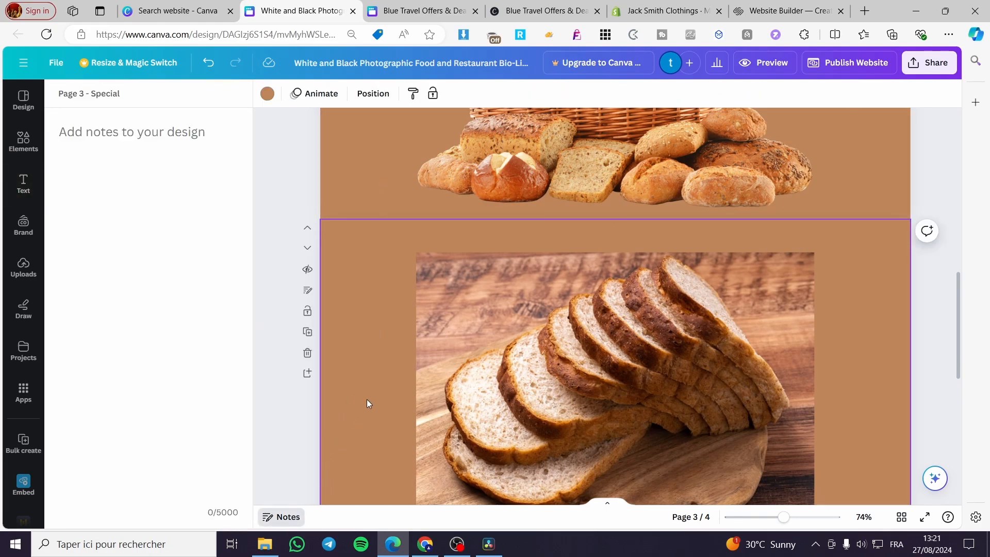
scroll(367, 399, up, 10)
double_click(855, 169)
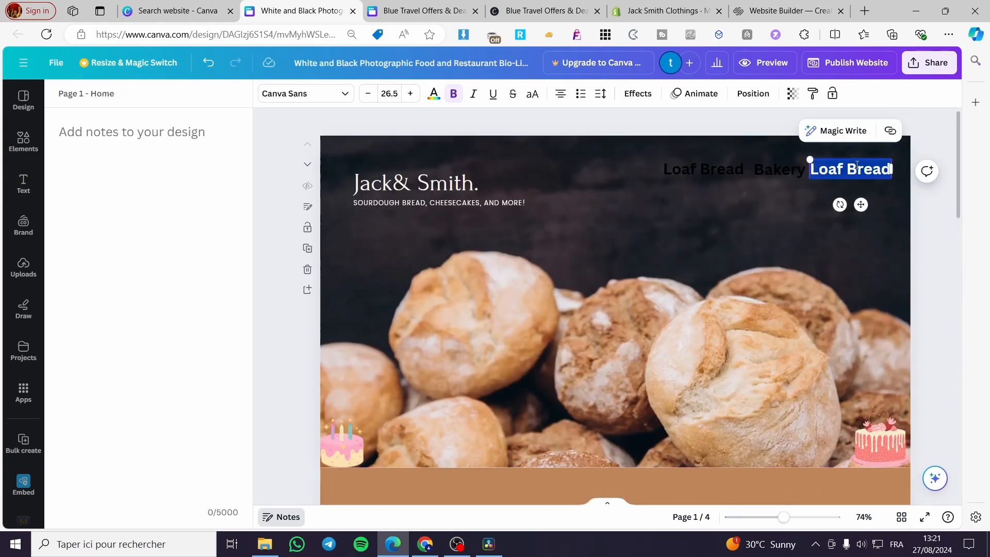
key(BackSpace)
text(Special)
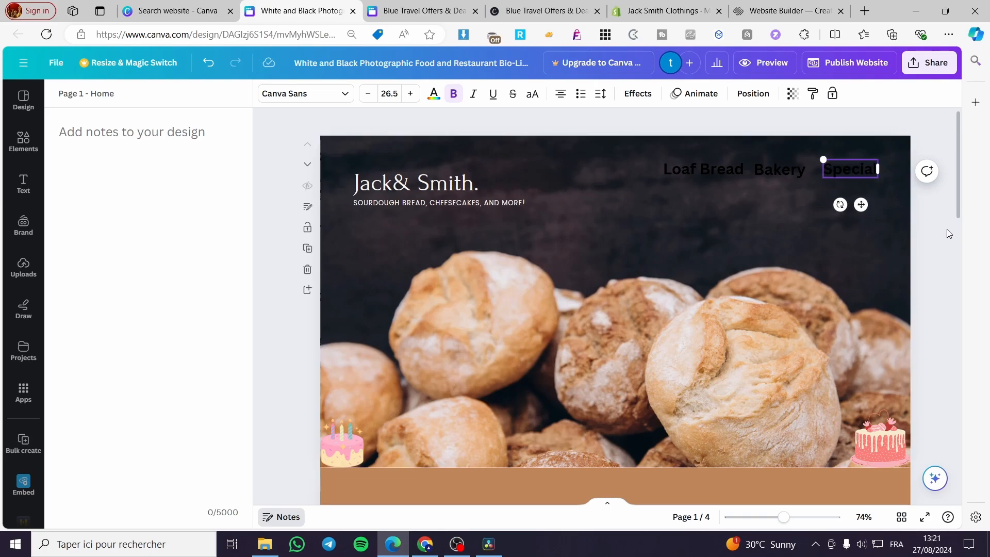
click(947, 229)
Tighten the label spacing by shifting Special and Bakery slightly toward Loaf Bread, and close the notes.
drag(847, 171, 845, 171)
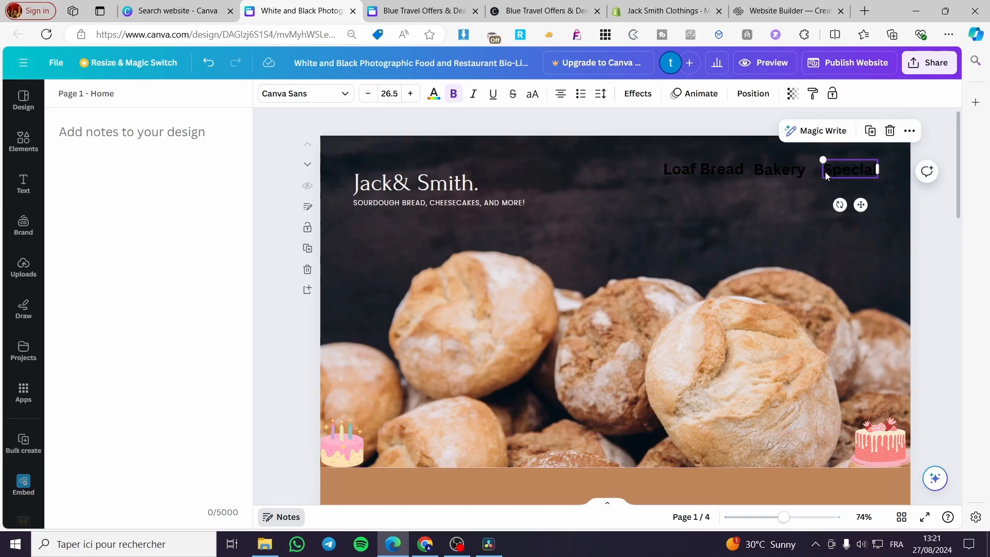
drag(848, 169, 840, 169)
click(274, 514)
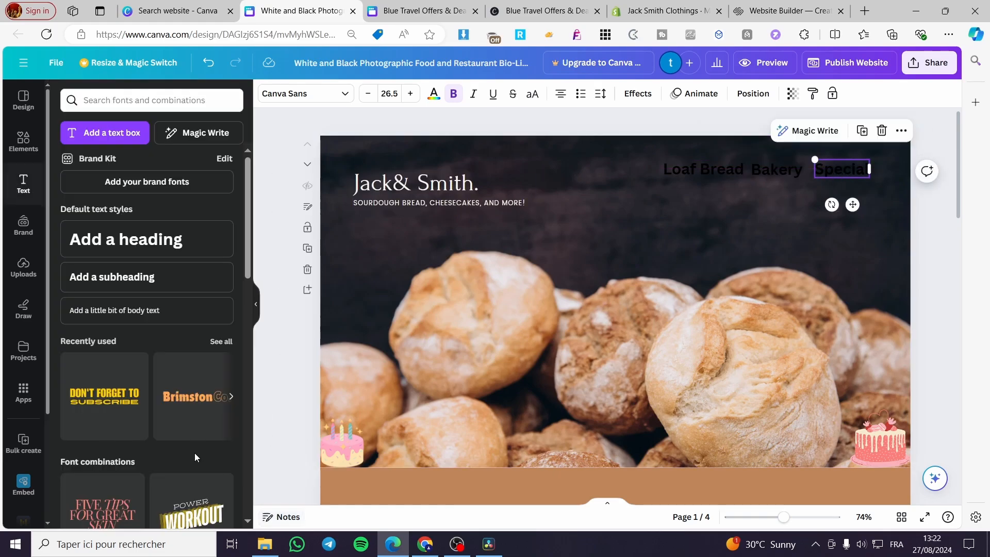
Add a rounded square shape behind the three labels and widen it to span all of them.
click(22, 146)
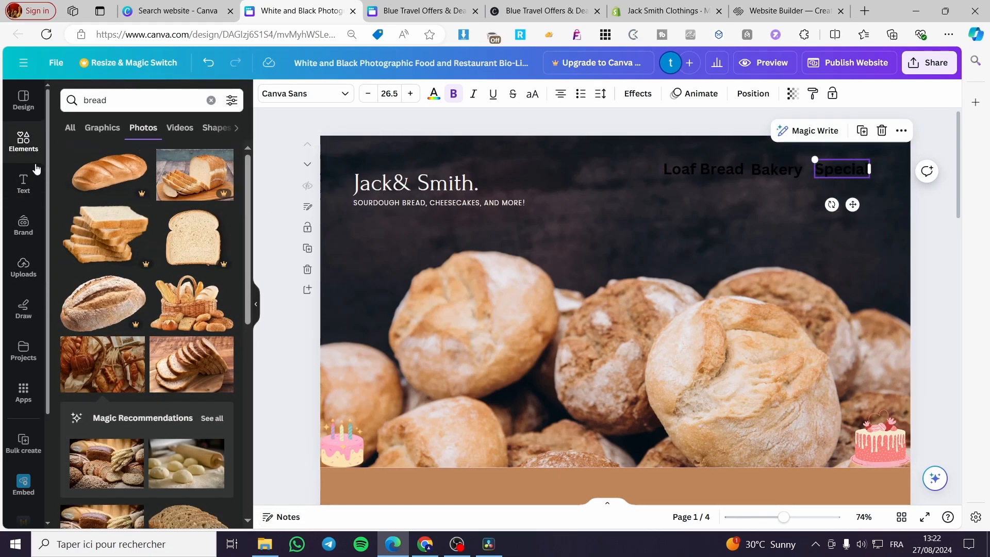
click(211, 101)
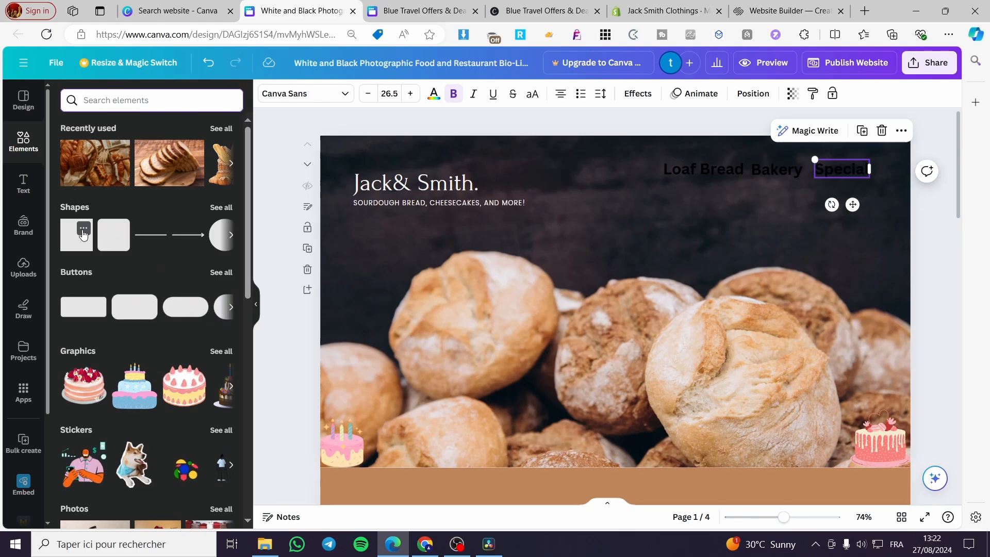
click(106, 241)
drag(618, 279, 687, 155)
drag(736, 177, 881, 175)
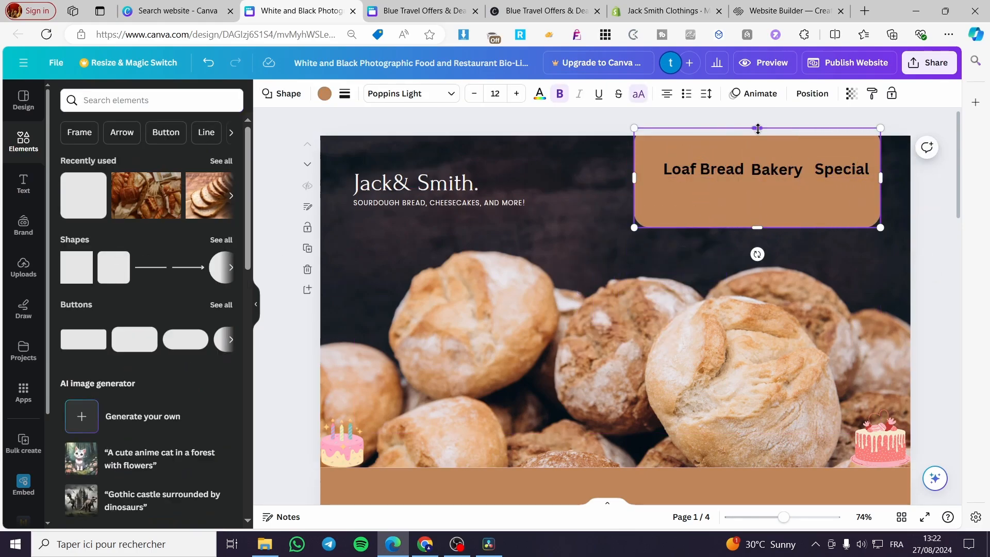
Flatten the brown shape into a slim bar around the labels and space Bakery evenly between its neighbours.
drag(758, 128, 758, 149)
drag(759, 227, 785, 182)
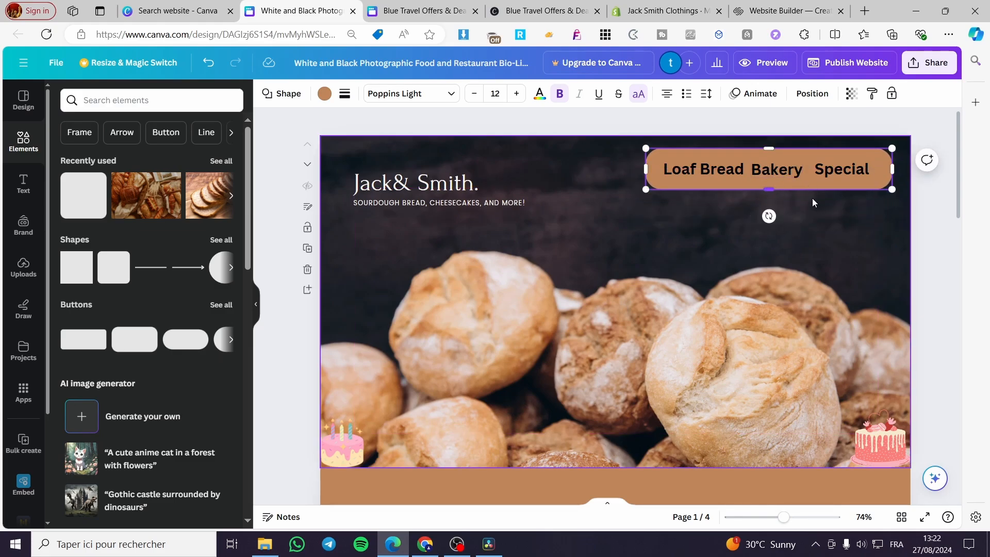
double_click(788, 169)
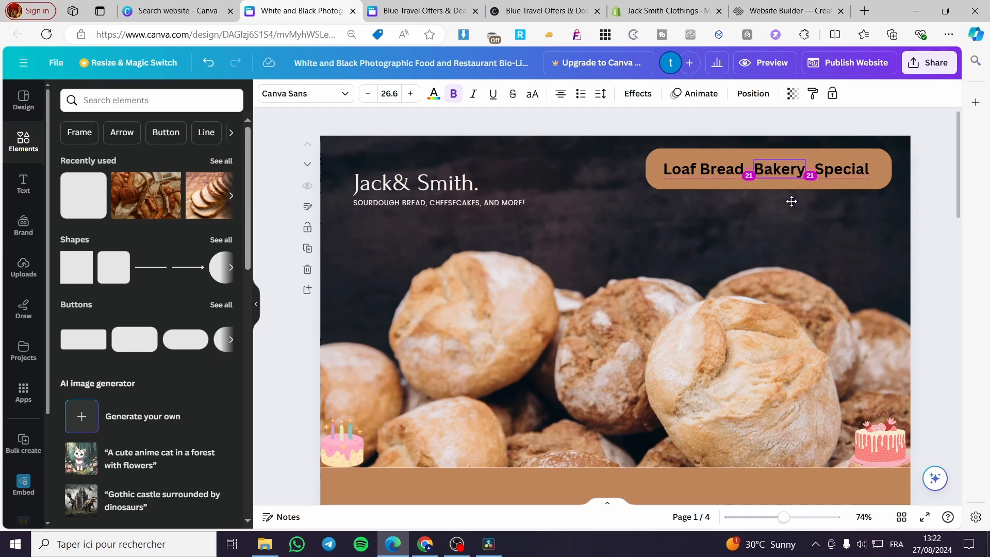
click(935, 227)
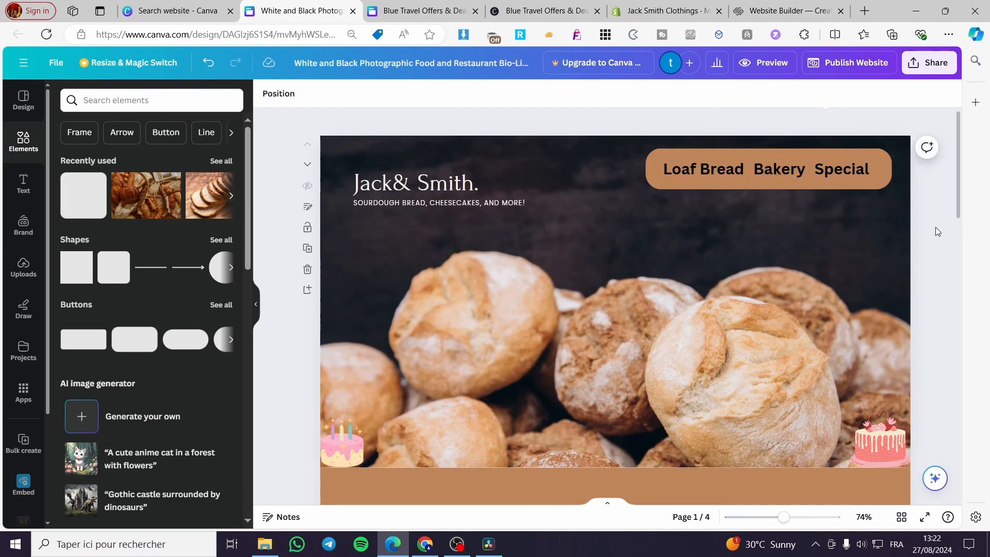
Link the Loaf Bread label to the document page 4 - Loaf Bread.
click(699, 169)
click(762, 131)
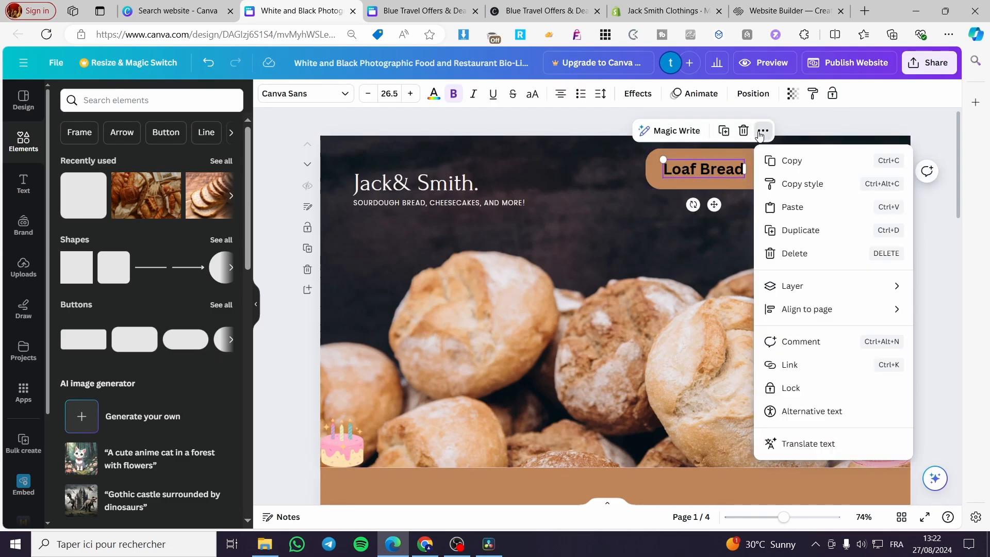
click(825, 364)
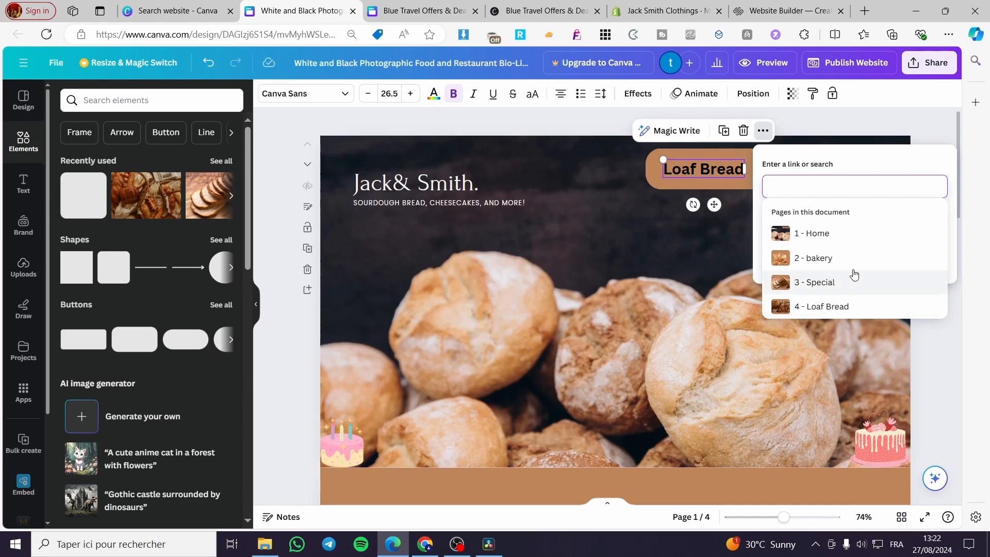
scroll(861, 299, down, 2)
click(854, 345)
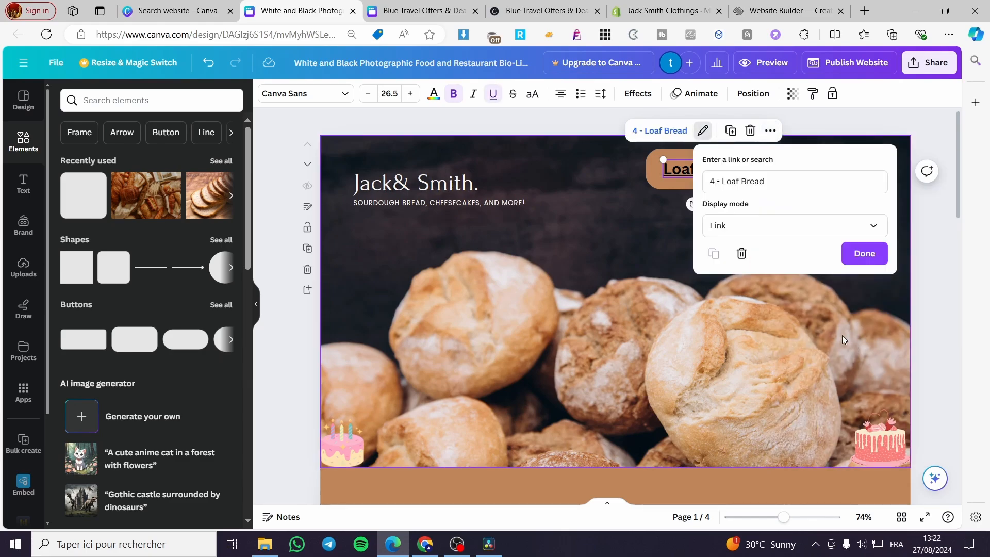
click(866, 254)
Link the Bakery label to the document page 2 - bakery.
click(779, 170)
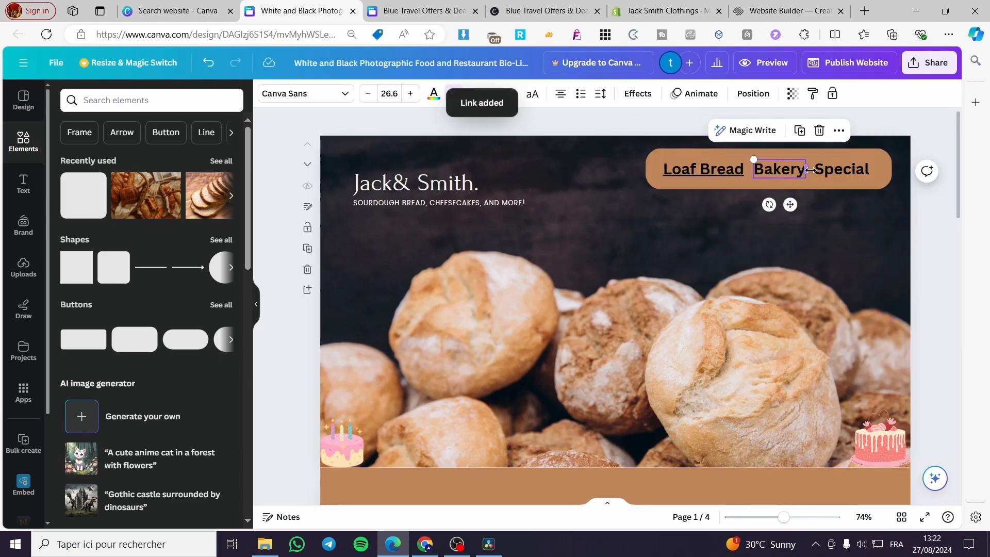
click(839, 130)
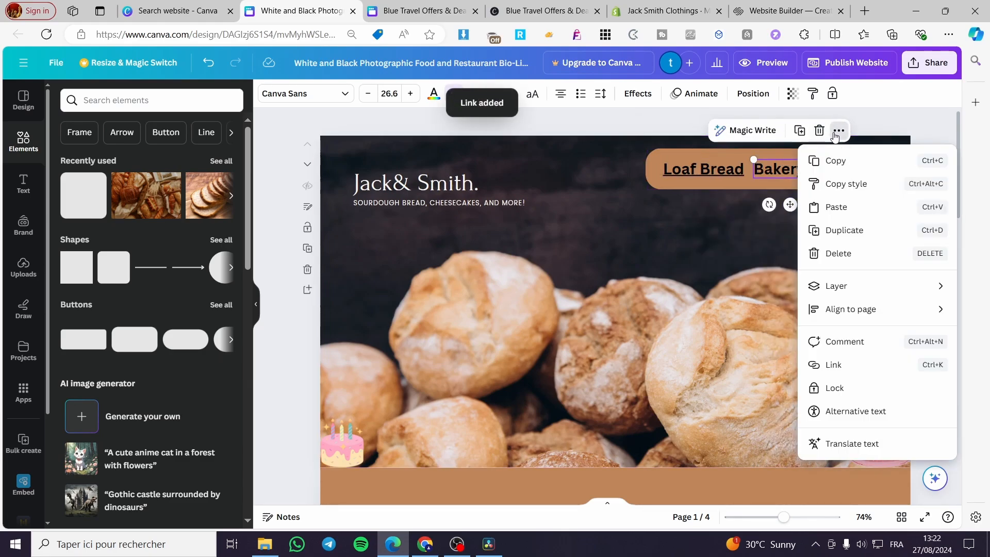
click(834, 365)
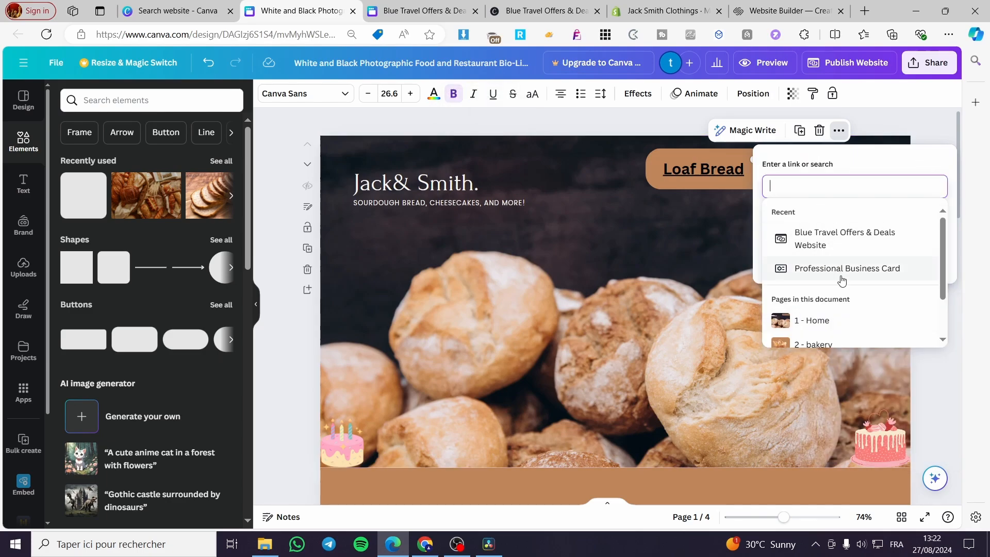
click(841, 342)
click(928, 251)
Link the Special label to the document page 2 - bakery.
click(835, 168)
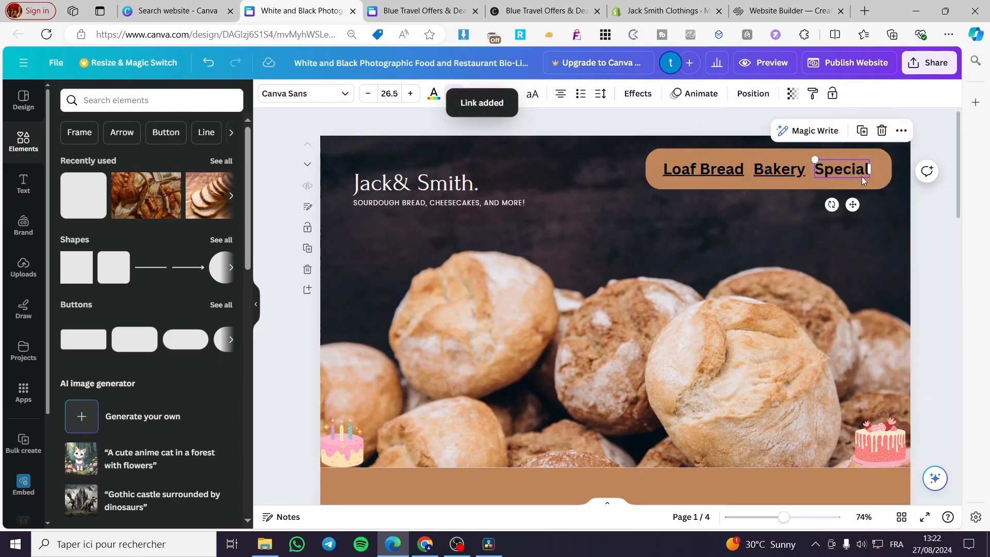
click(900, 131)
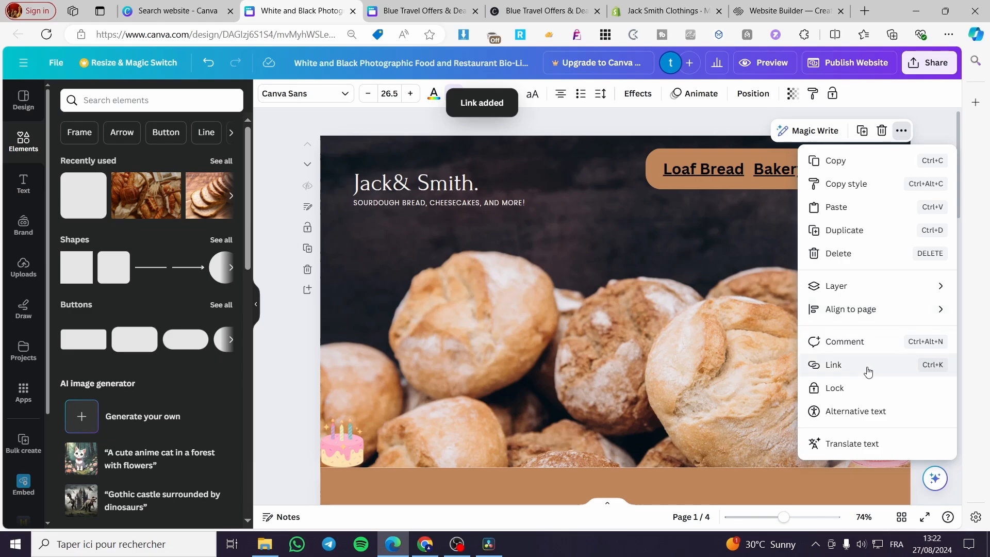
click(833, 365)
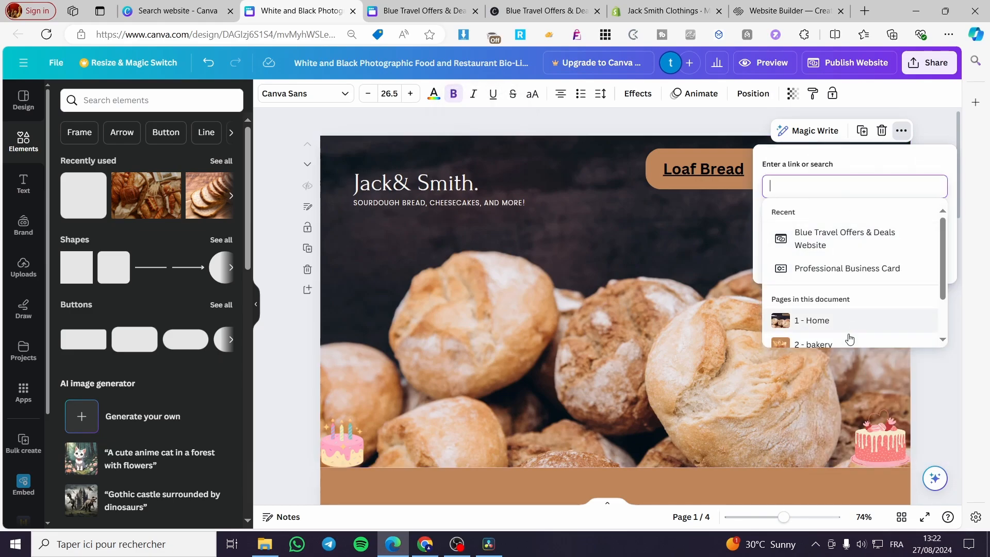
click(846, 345)
click(925, 253)
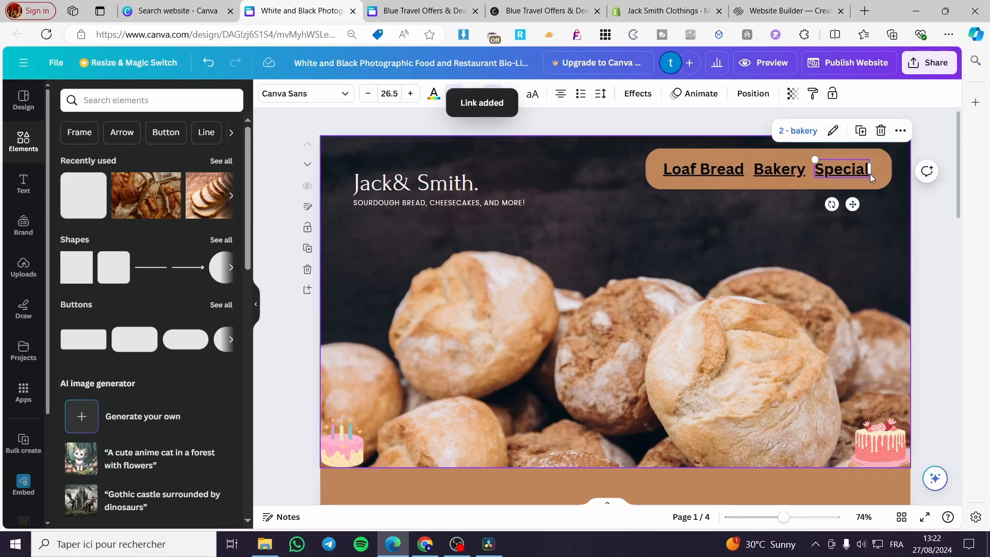
Change the Special label's link to the document page 3 - Special.
click(900, 132)
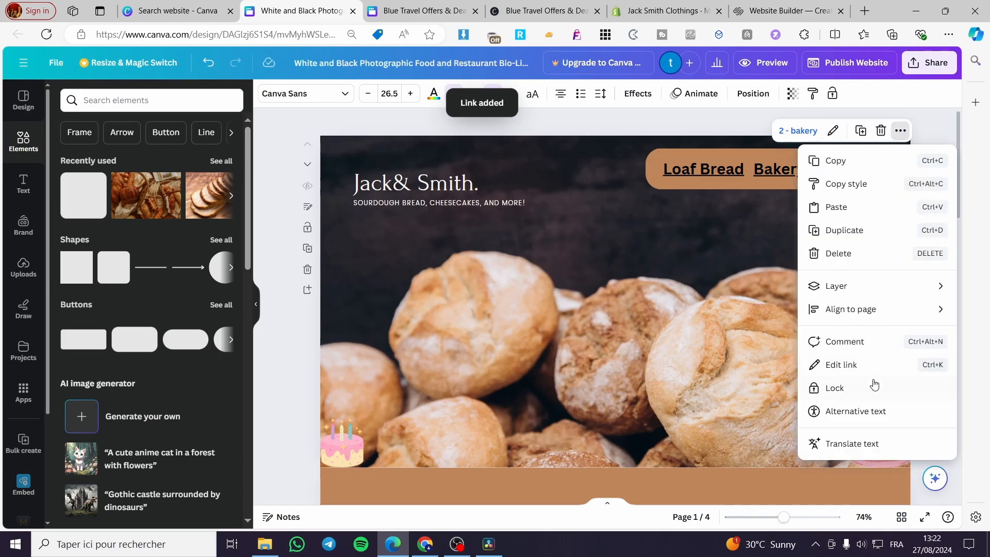
click(875, 365)
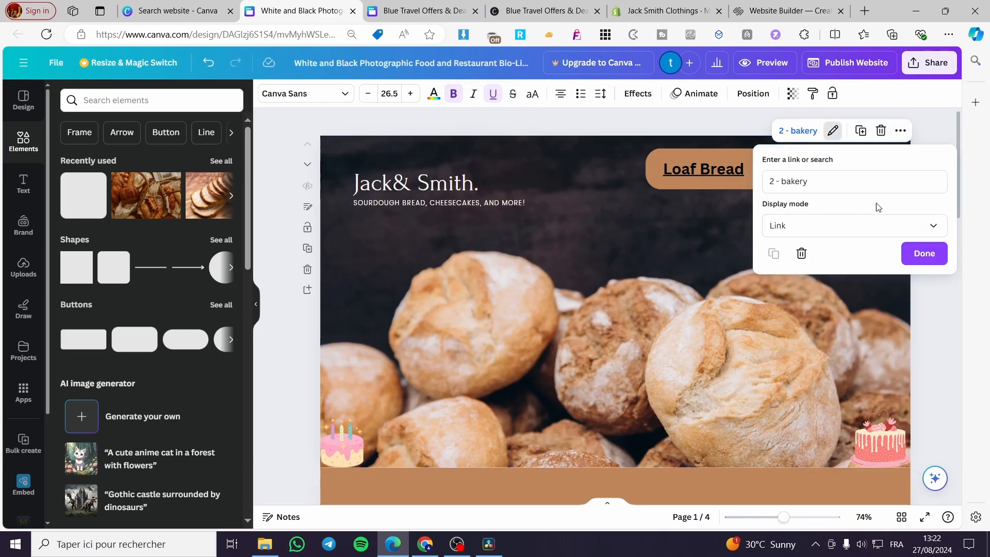
click(935, 184)
click(936, 184)
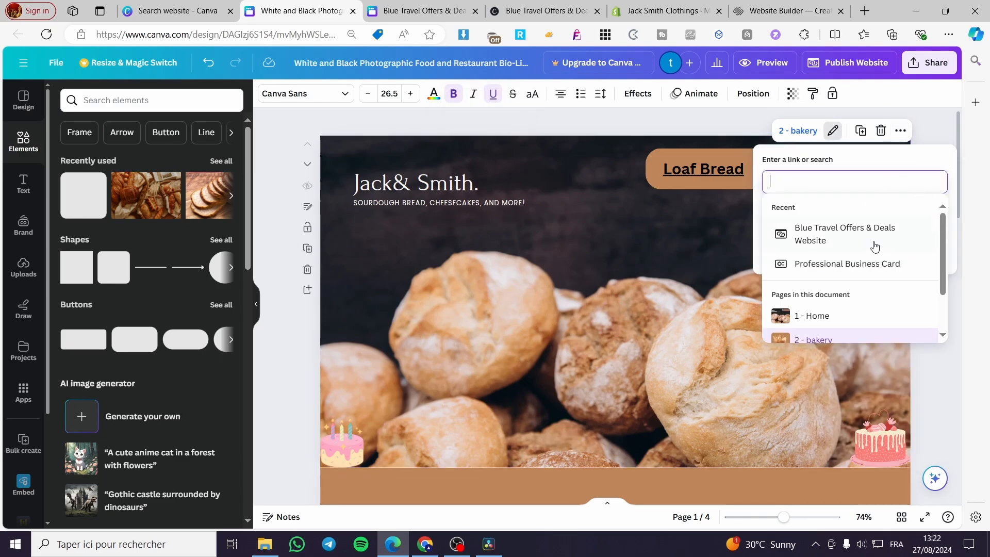
scroll(850, 289, down, 1)
click(853, 307)
click(930, 263)
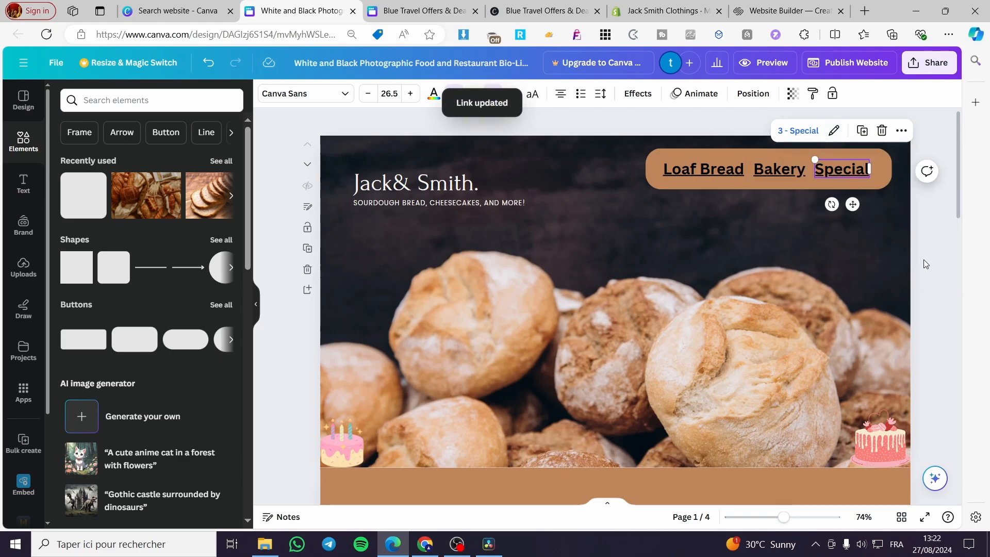
click(840, 69)
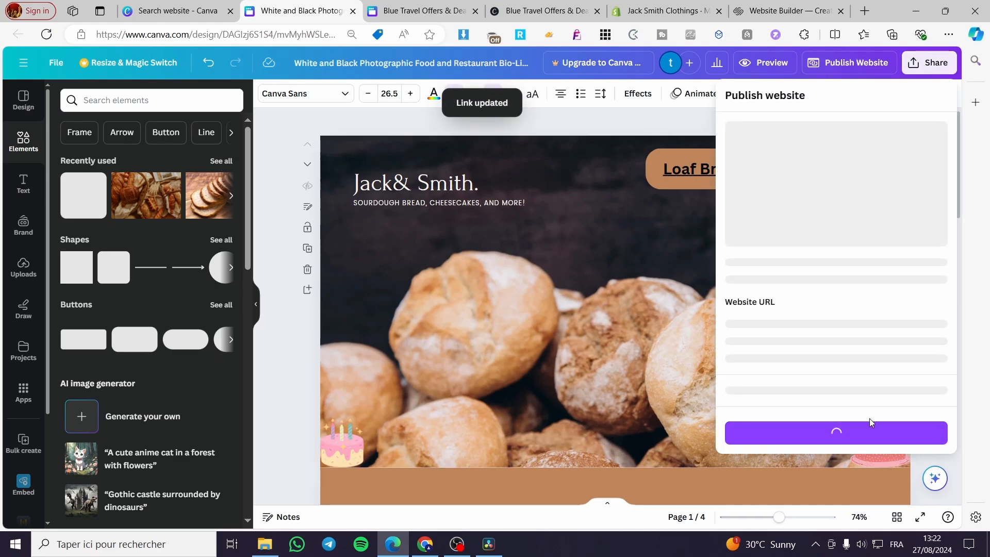
click(859, 446)
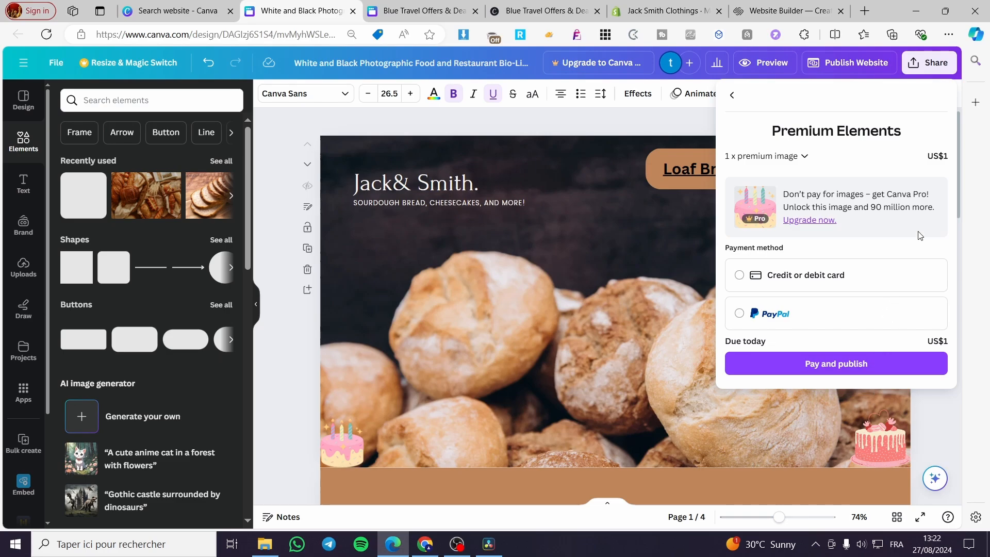
click(732, 96)
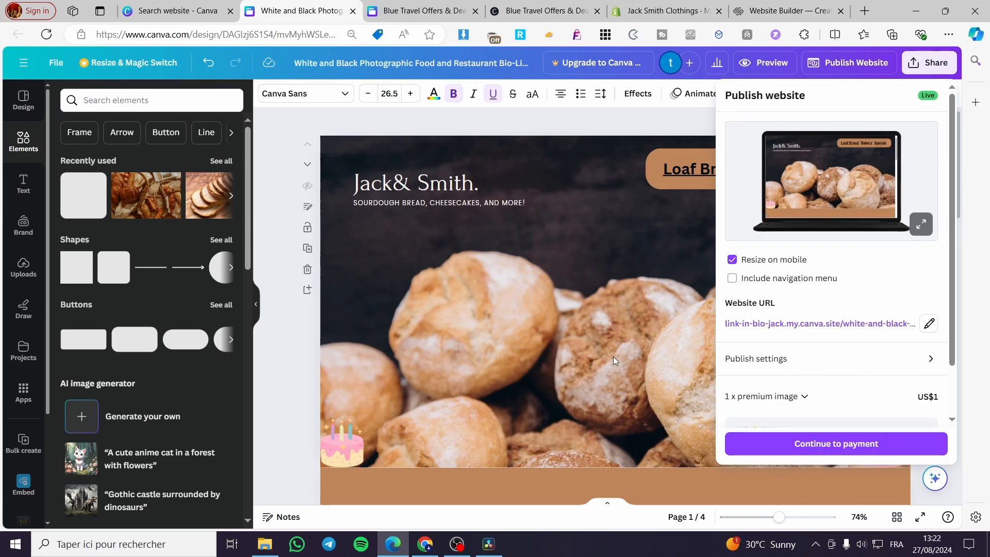
click(267, 327)
Look through the website's pages from Home to the last page and check the link on the Special label.
scroll(558, 352, down, 3)
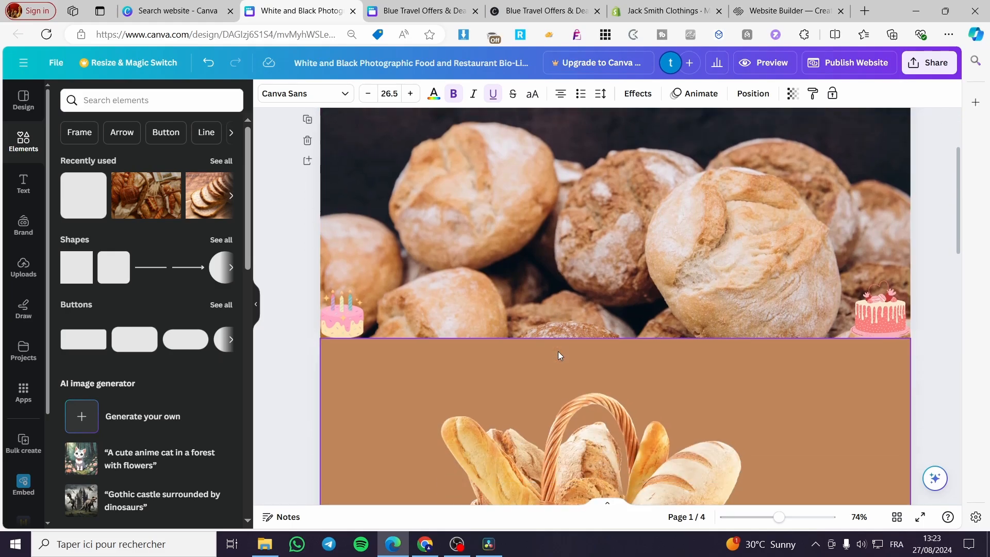
scroll(727, 360, up, 3)
scroll(731, 360, down, 15)
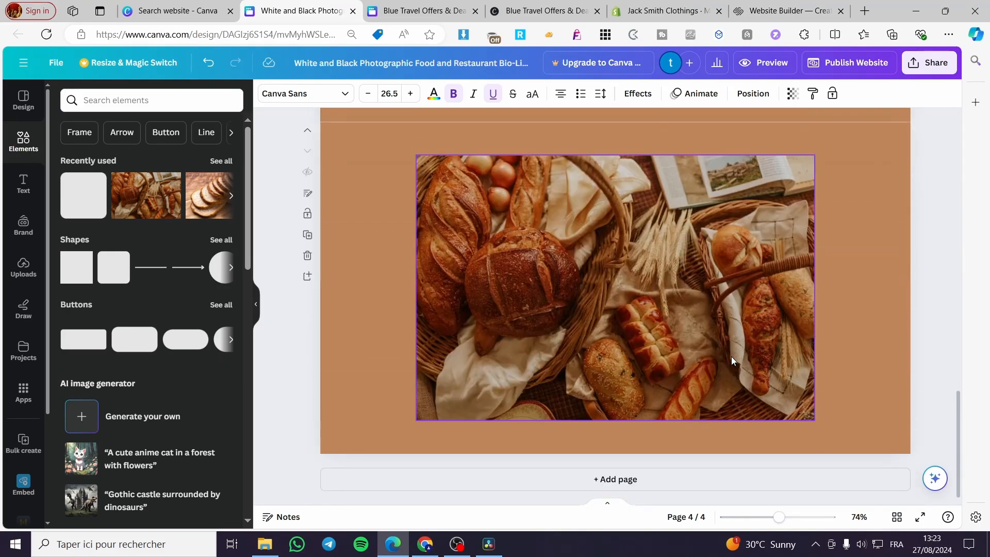
scroll(734, 360, up, 3)
scroll(820, 389, down, 3)
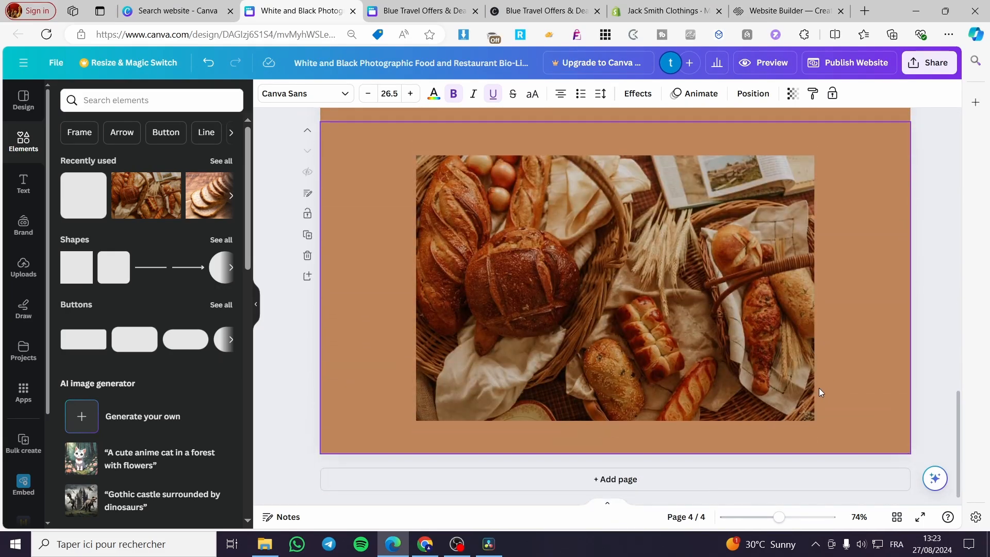
scroll(742, 398, up, 15)
double_click(838, 169)
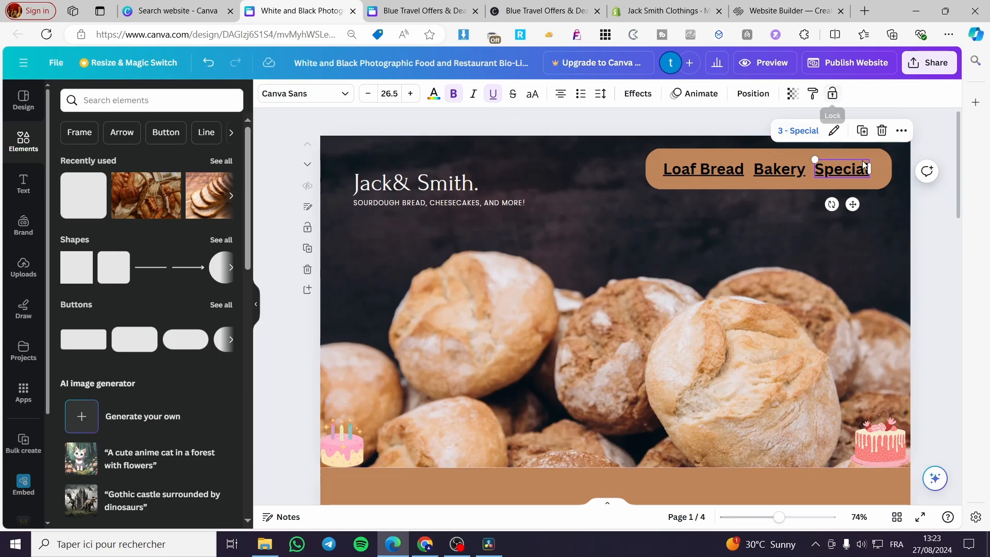
click(926, 196)
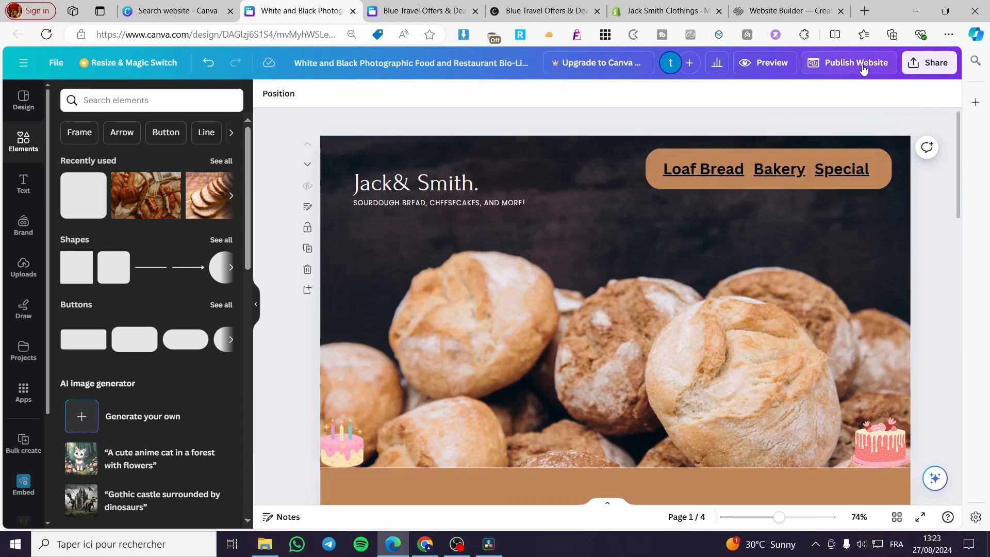
Preview the website and test the Loaf Bread link in its navigation bar.
click(764, 62)
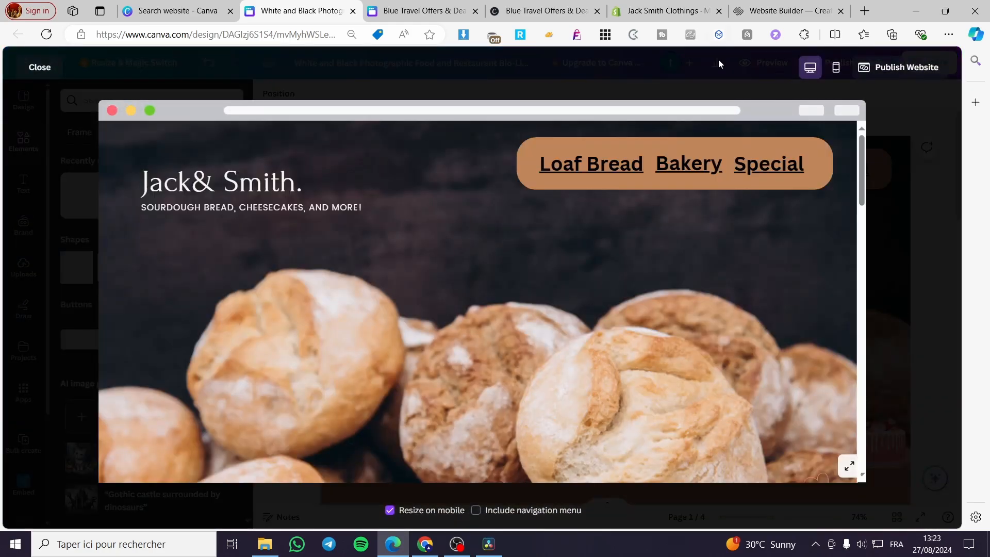
click(609, 173)
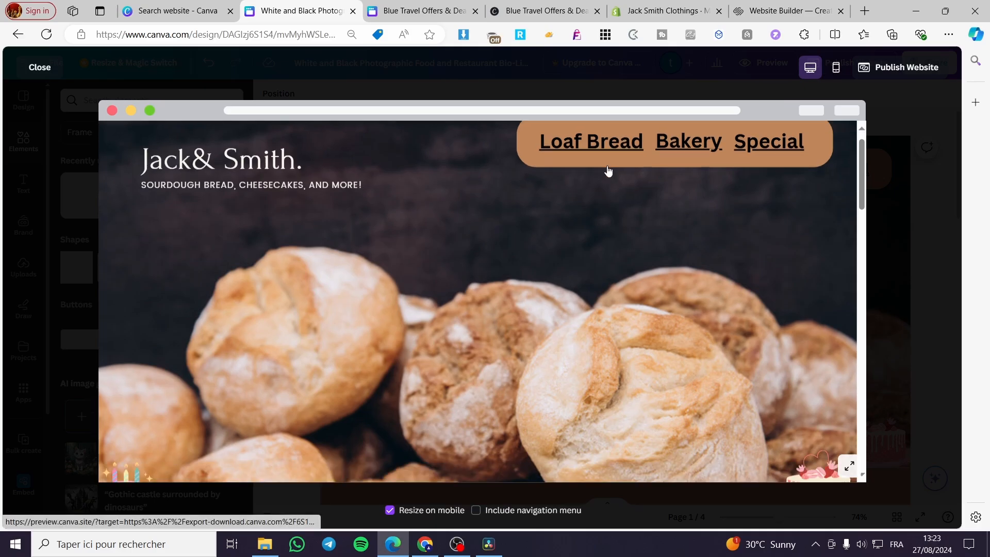
scroll(614, 186, up, 10)
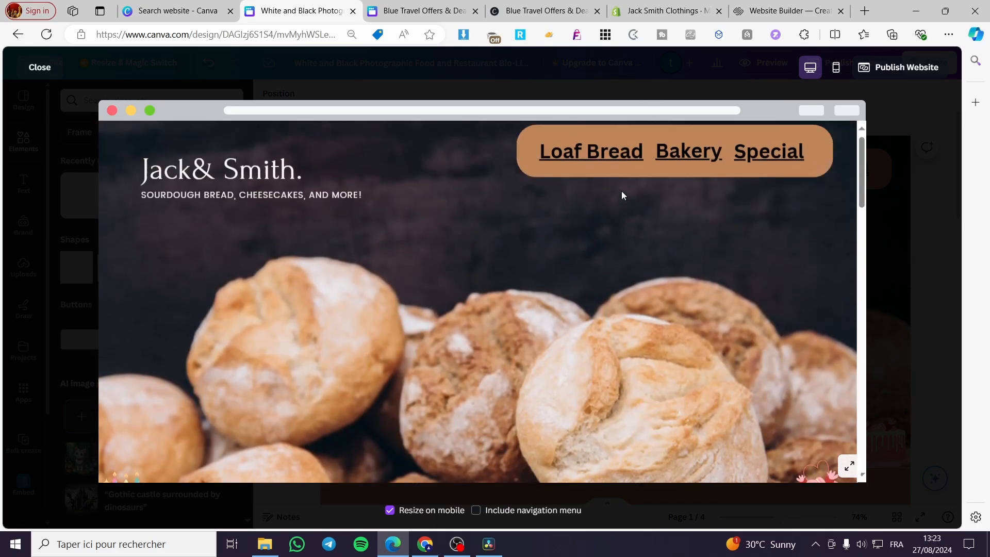
click(601, 164)
scroll(601, 336, down, 12)
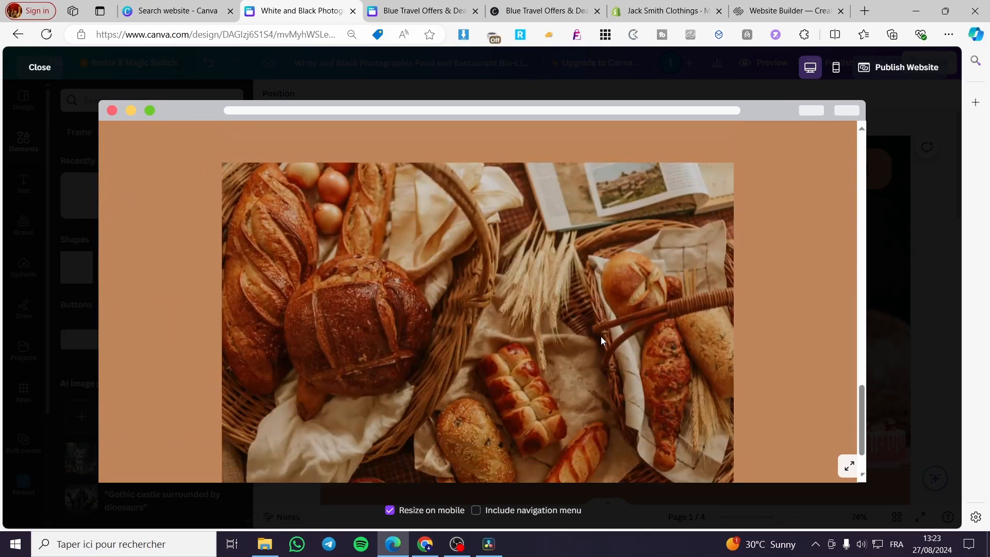
scroll(601, 330, up, 10)
scroll(601, 307, up, 10)
Test the Bakery and Special links in the website preview and close the preview.
click(712, 163)
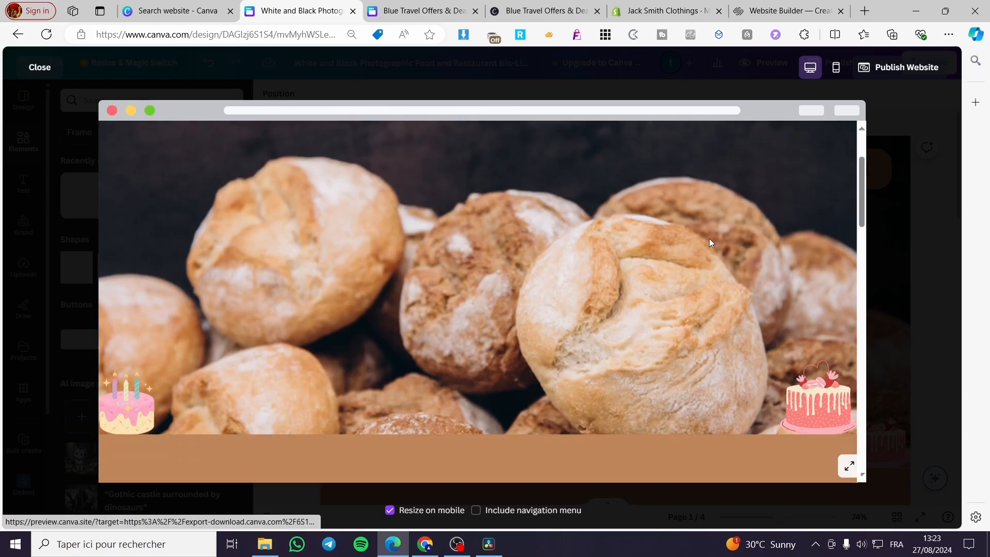
scroll(723, 297, up, 10)
click(778, 164)
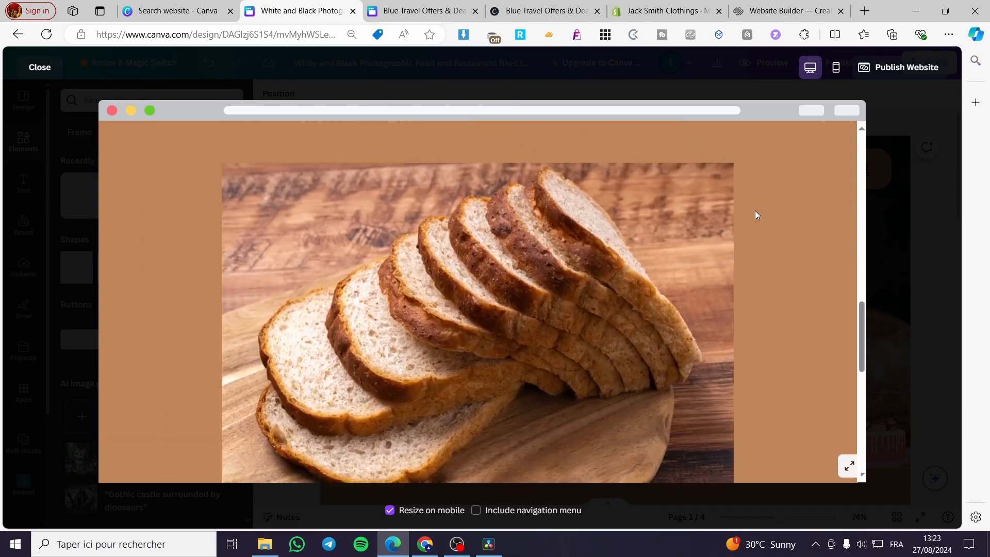
click(924, 122)
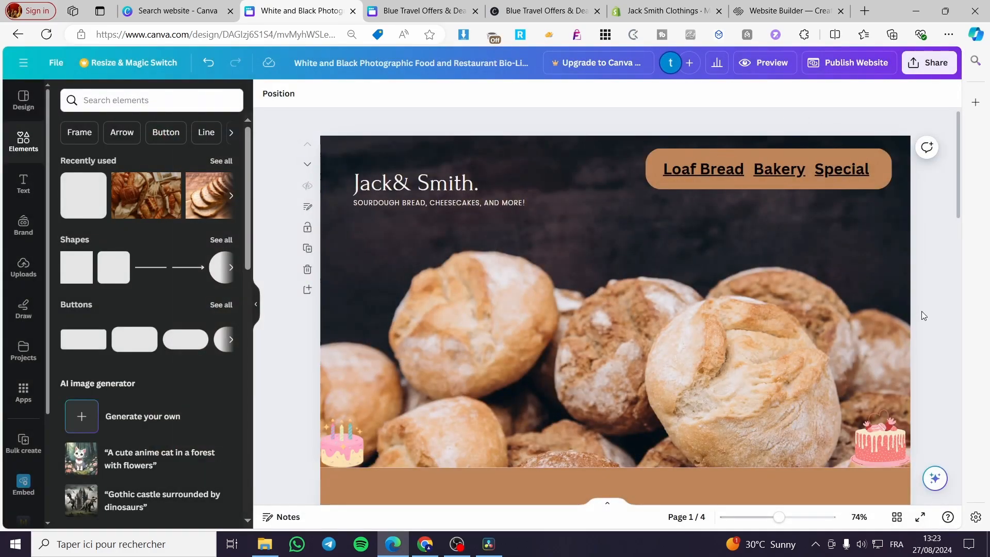